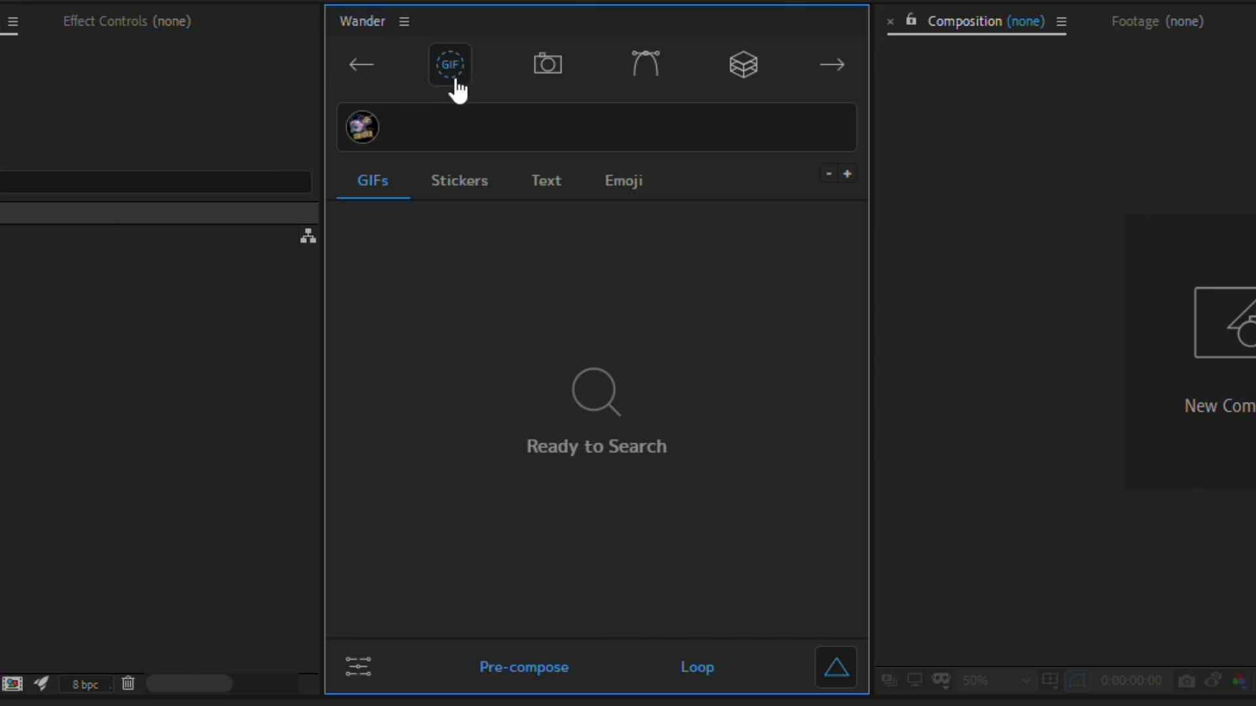
Step: Browse the vector emoji and primitive shapes collections, then search GIFs for 'dogs' and scroll the results
click(645, 65)
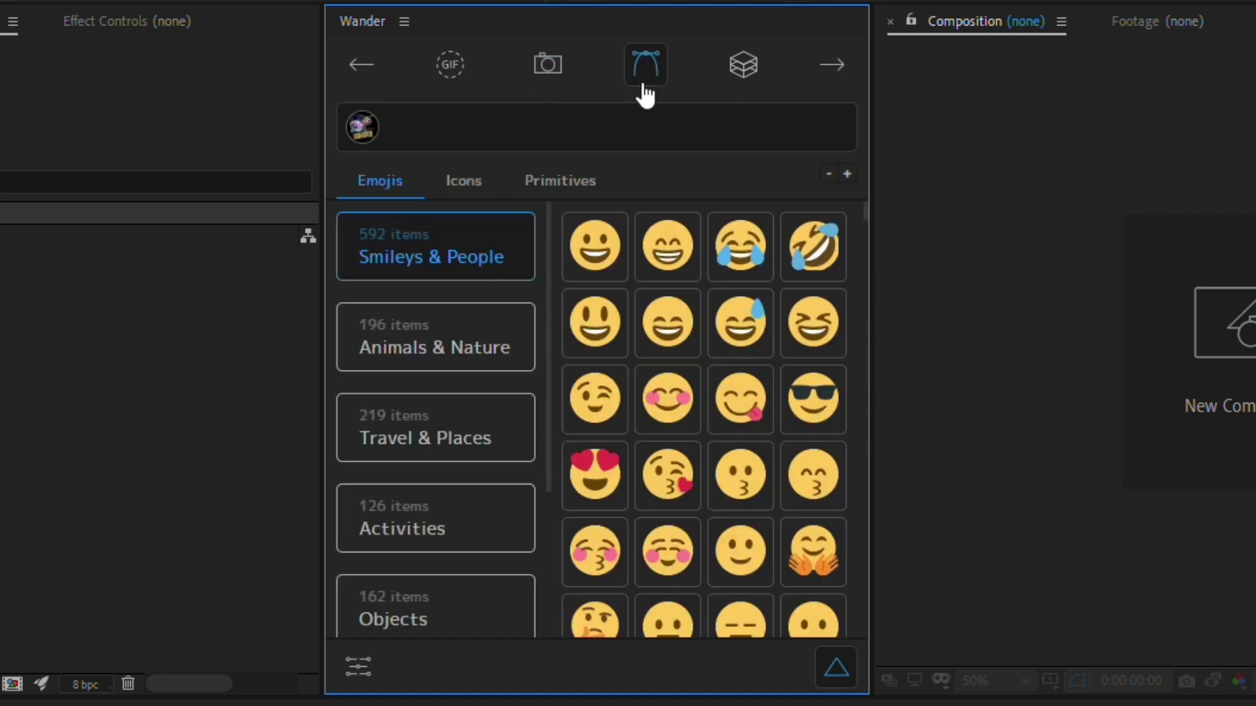
click(561, 190)
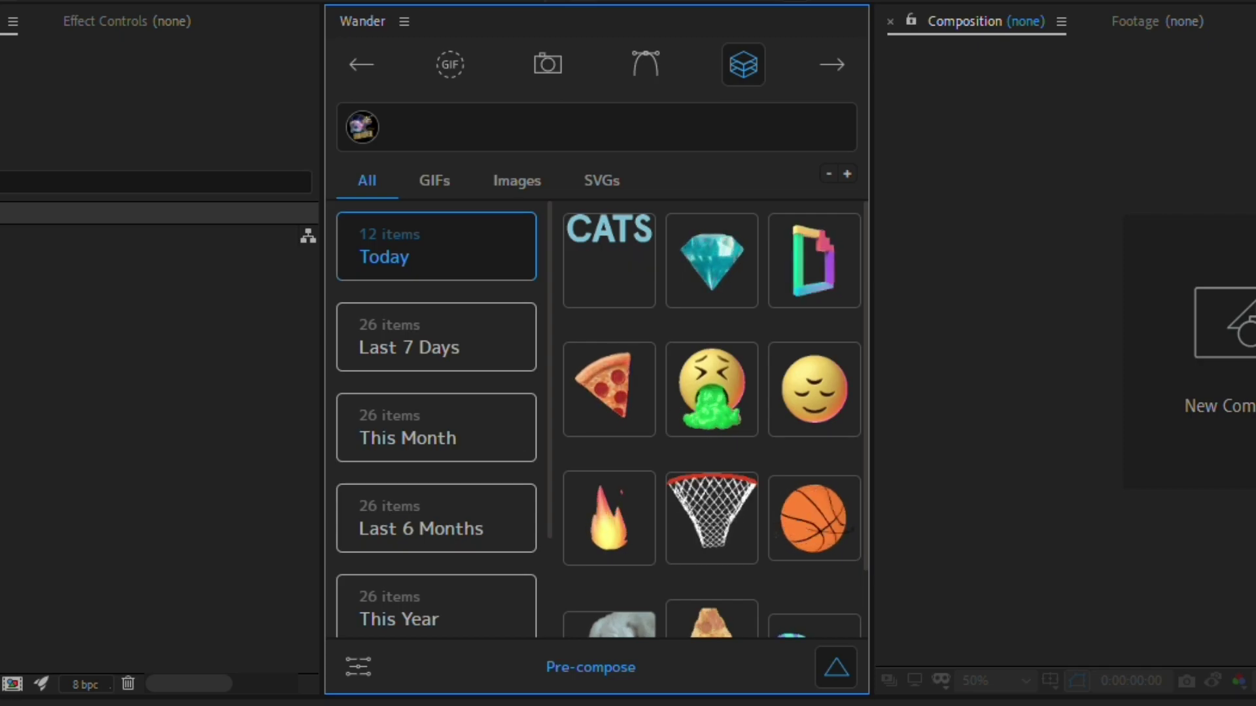
click(451, 65)
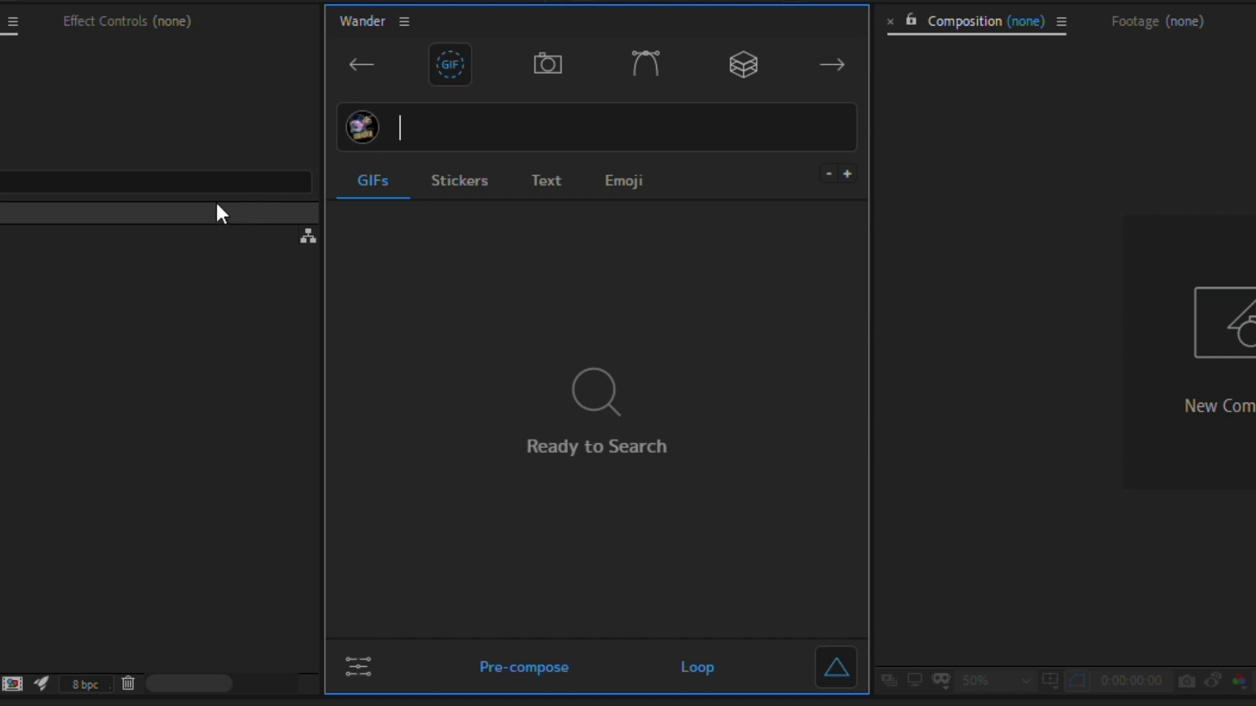
text(dogs)
key(Return)
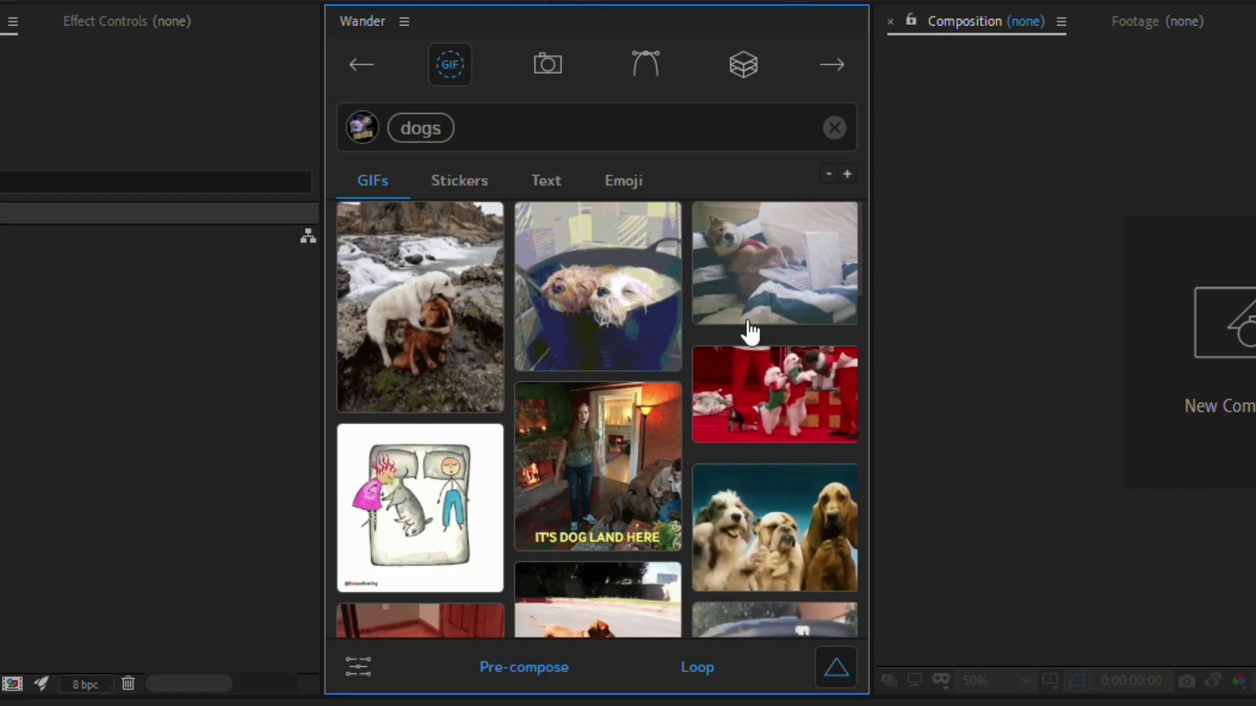
scroll(749, 331, down, 5)
scroll(760, 510, down, 15)
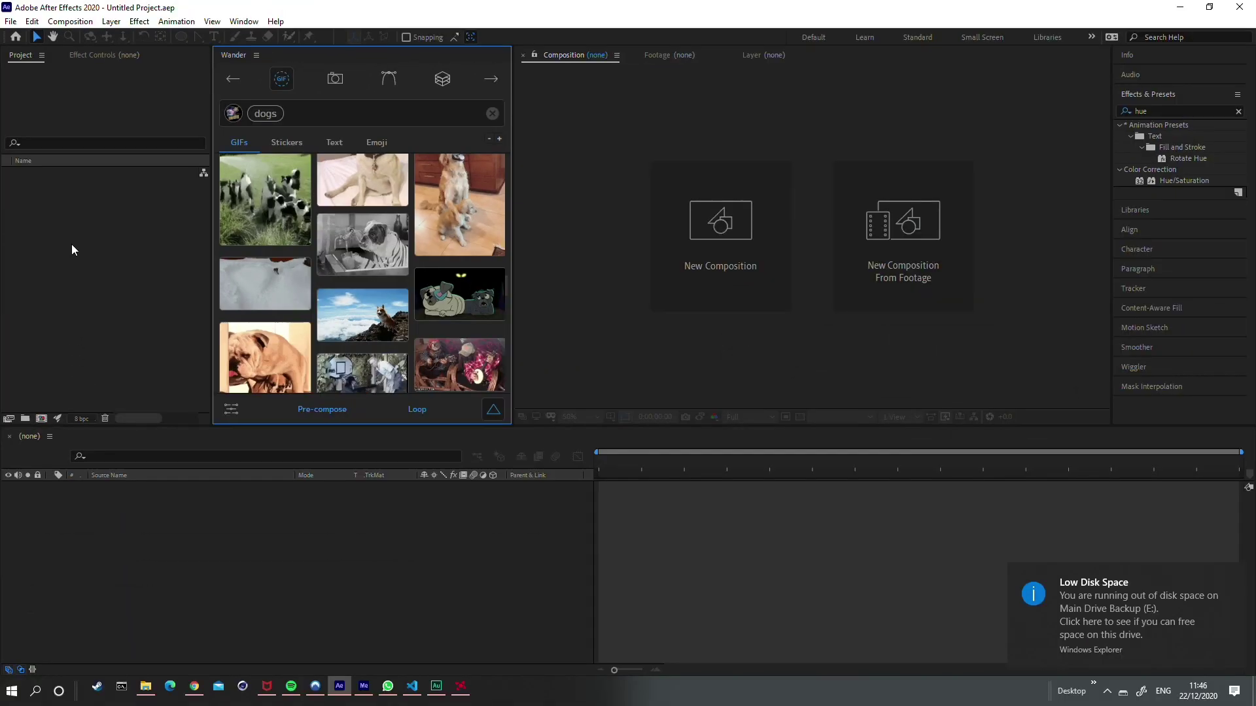
Step: Create a composition named 'dogs' and add the golden retriever GIF from Wander to it
right_click(68, 367)
click(120, 390)
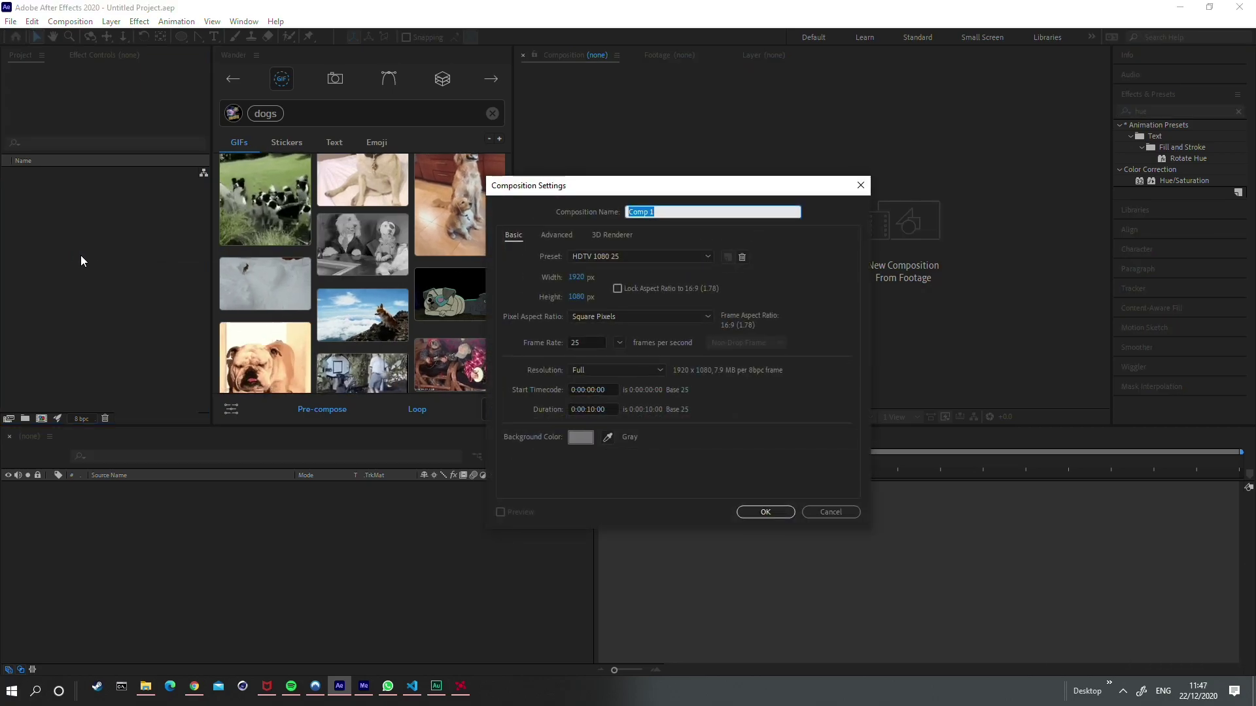
text(dogs)
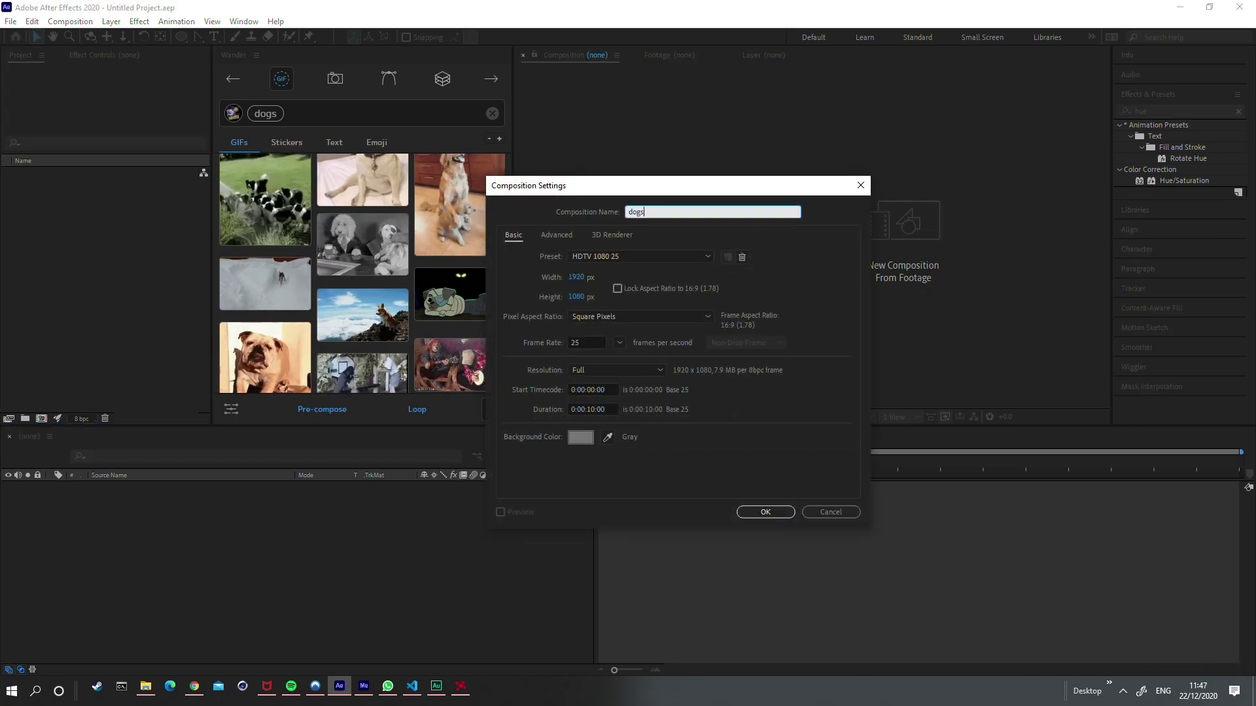
key(Return)
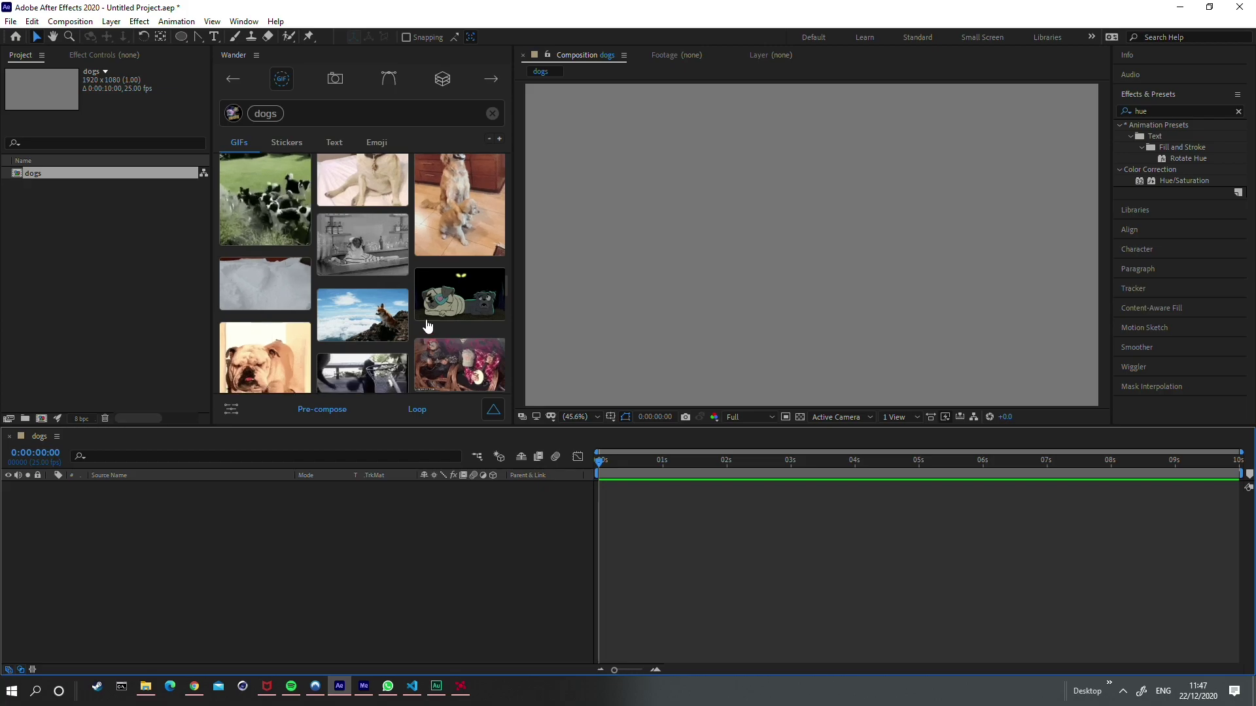
scroll(407, 256, up, 3)
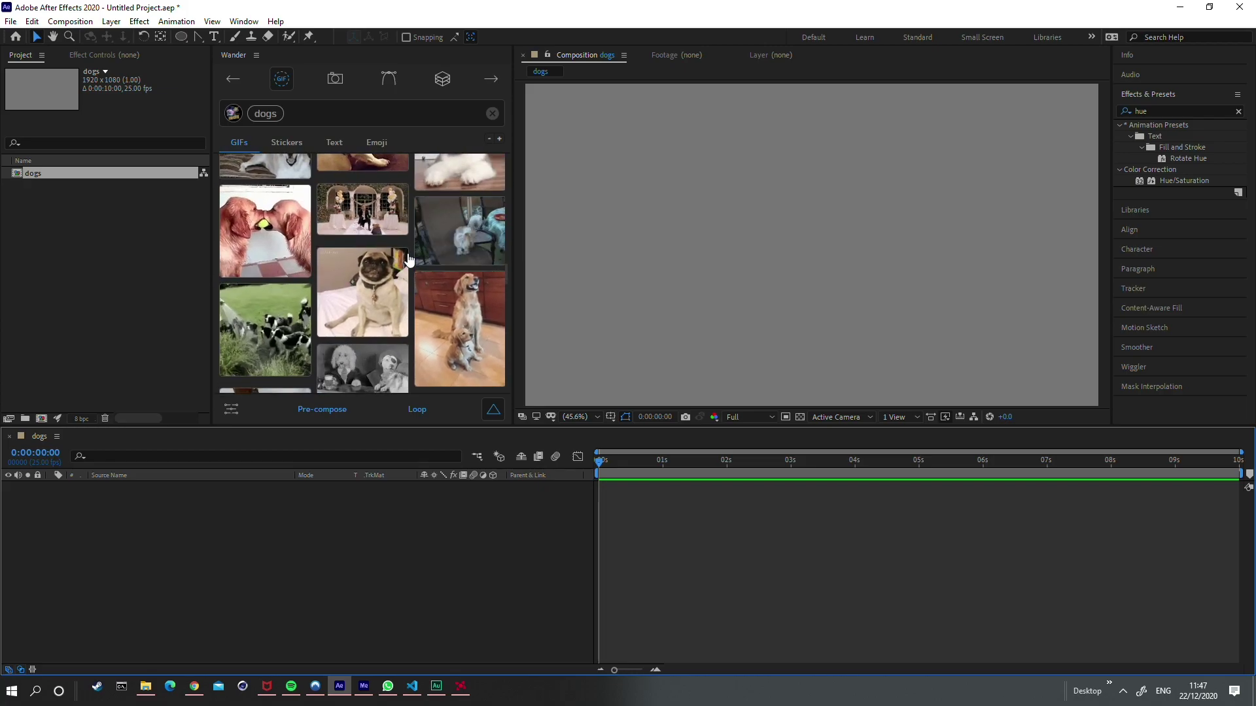
click(467, 305)
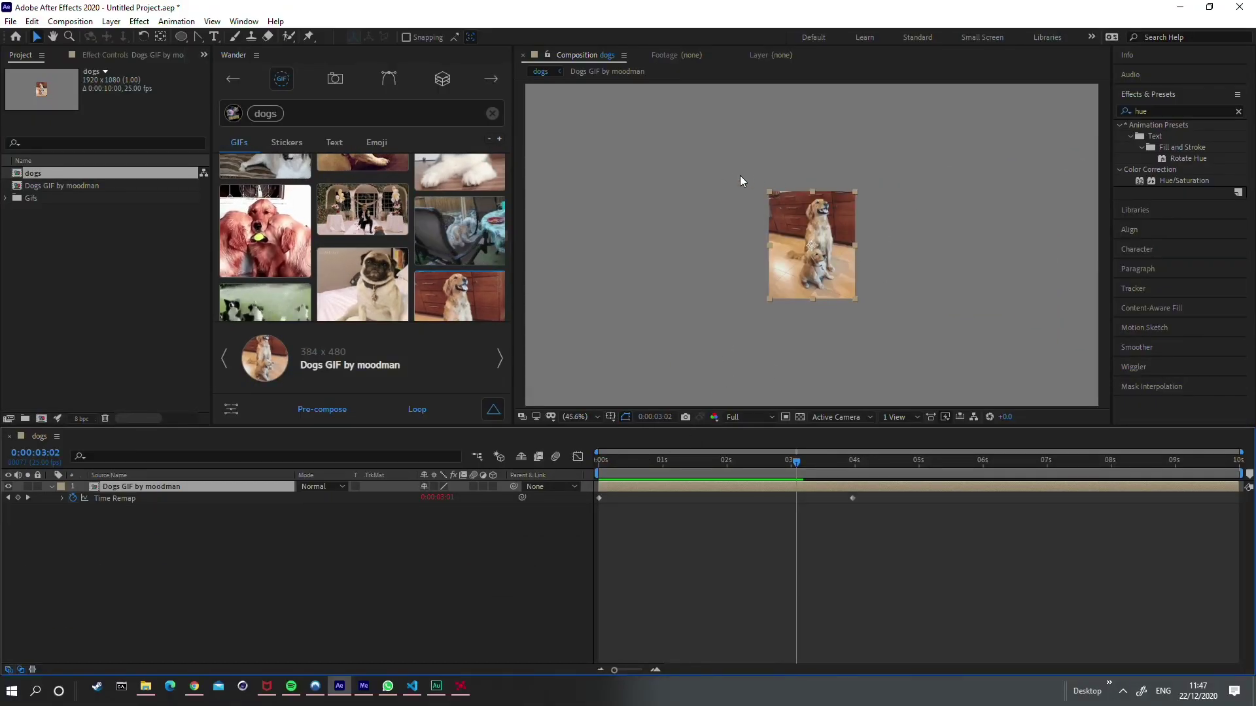
Step: Scale the Dogs GIF layer to 211% and preview the animation
drag(437, 499, 516, 495)
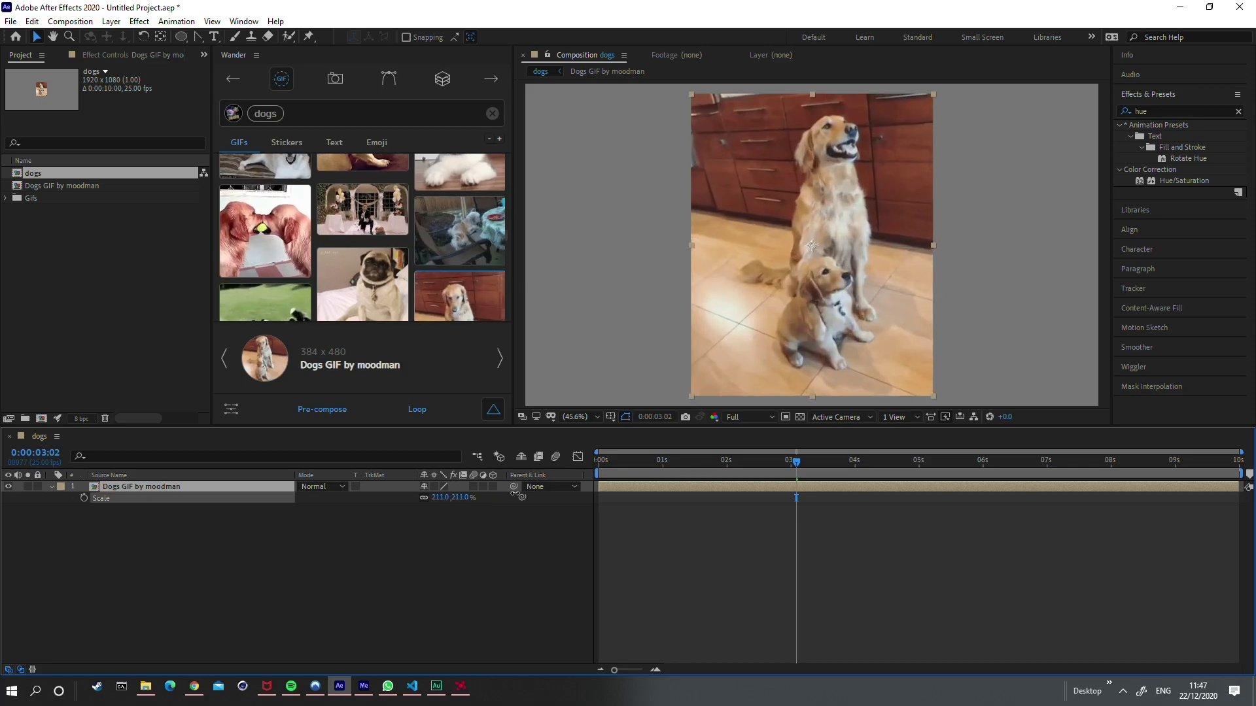
click(824, 541)
key(space)
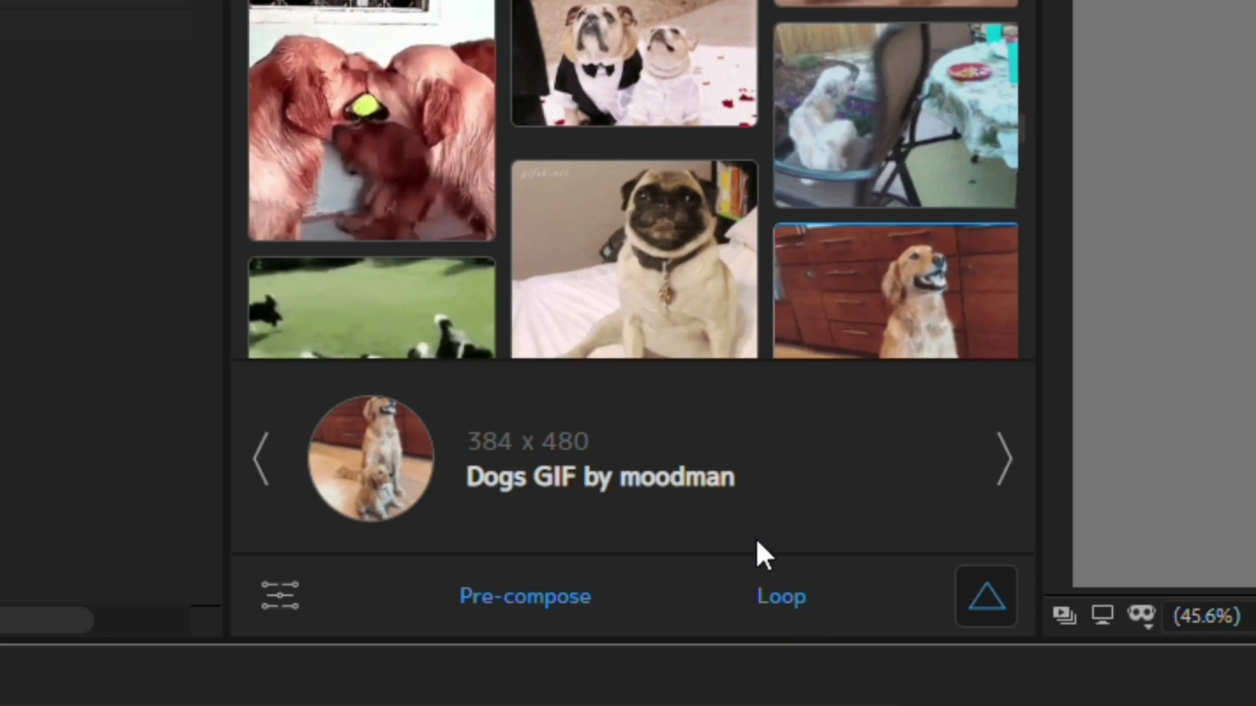
Step: Turn off Wander's Pre-compose option and add the golden retriever GIF again
click(771, 360)
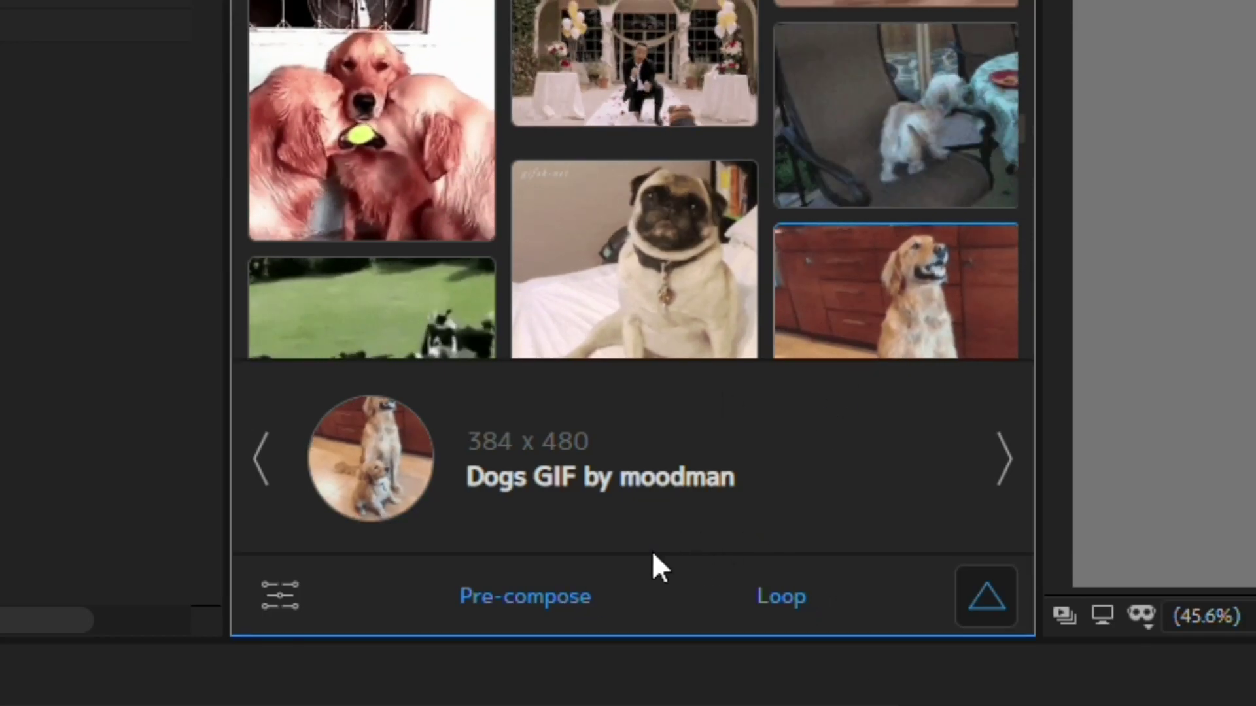
click(550, 597)
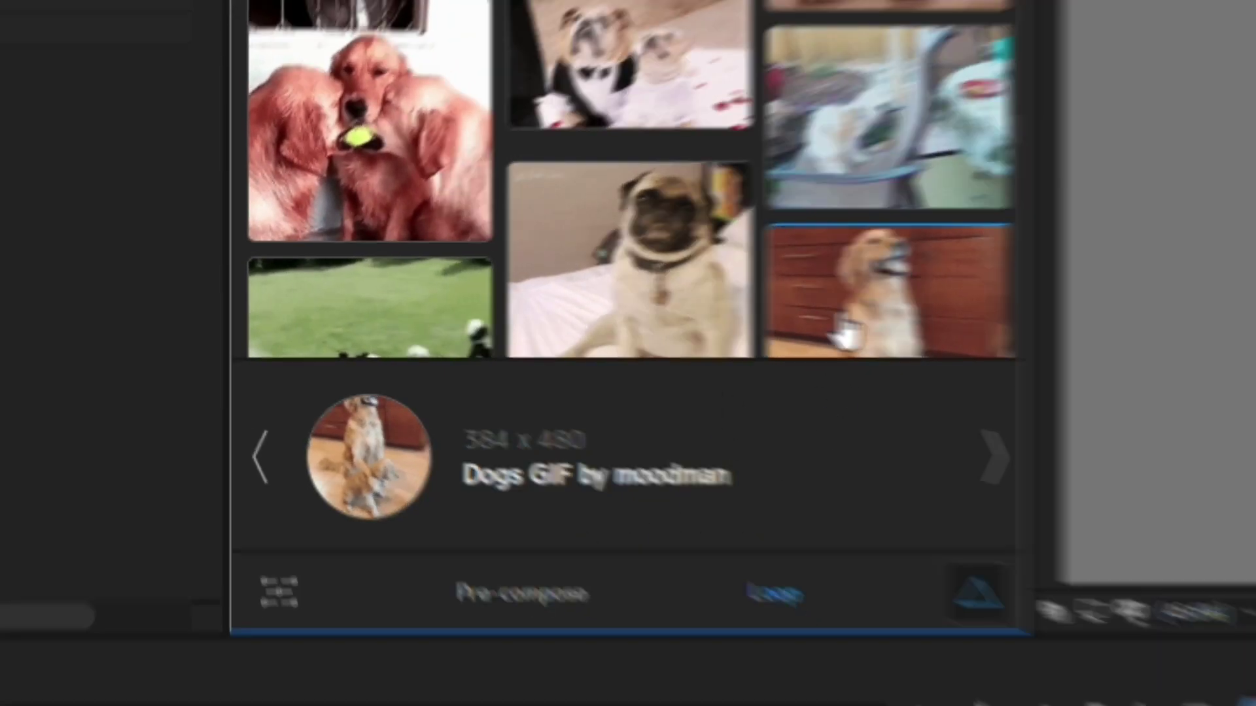
click(851, 328)
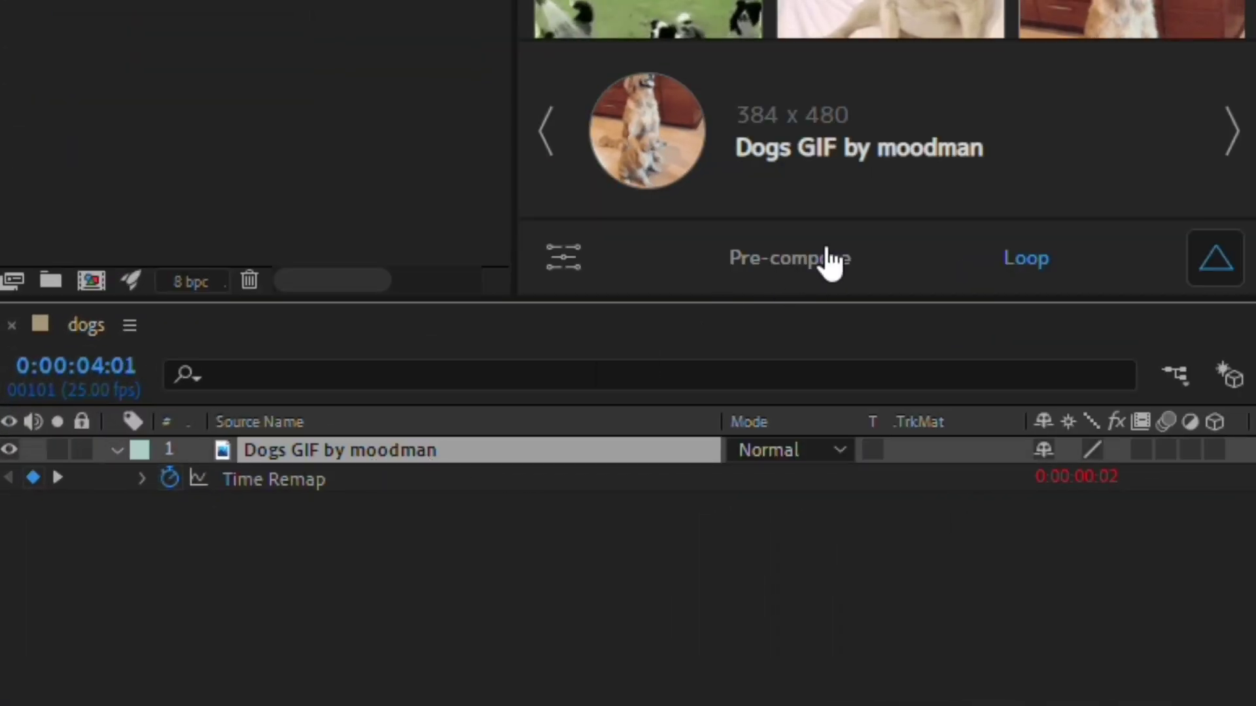
Step: Re-enable Pre-compose and add the GIF, then disable Loop and add it once more
click(339, 407)
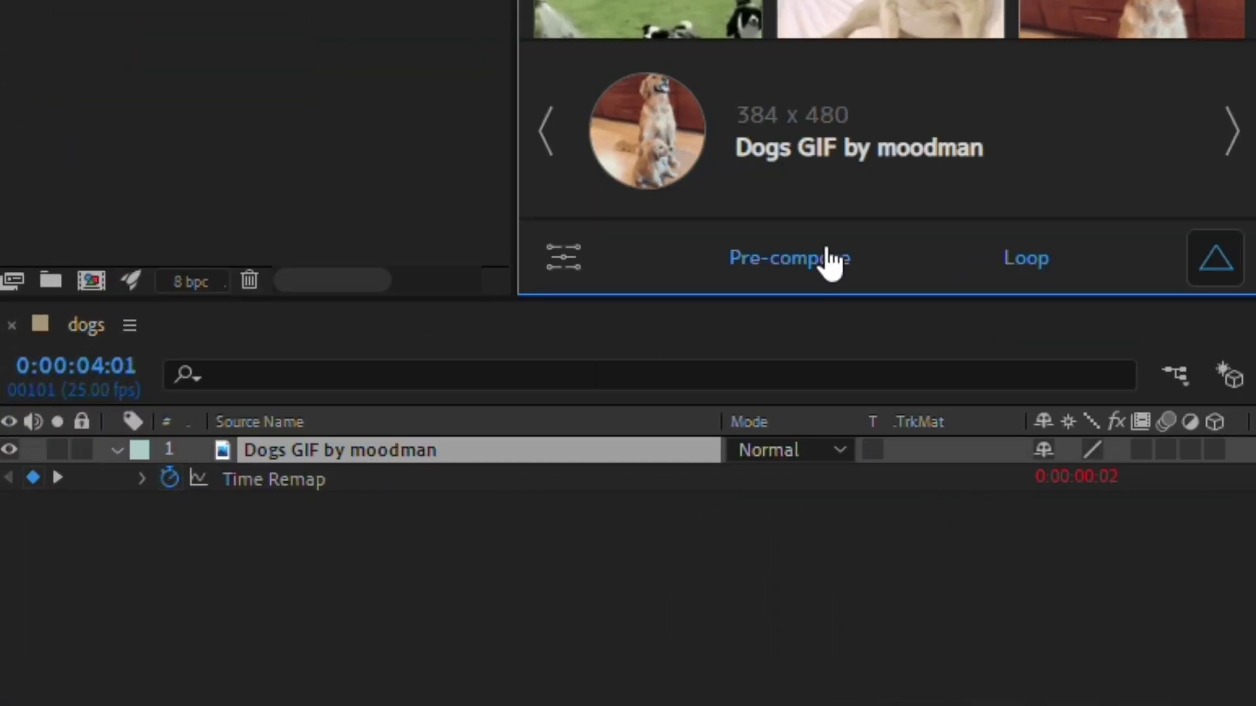
click(1101, 6)
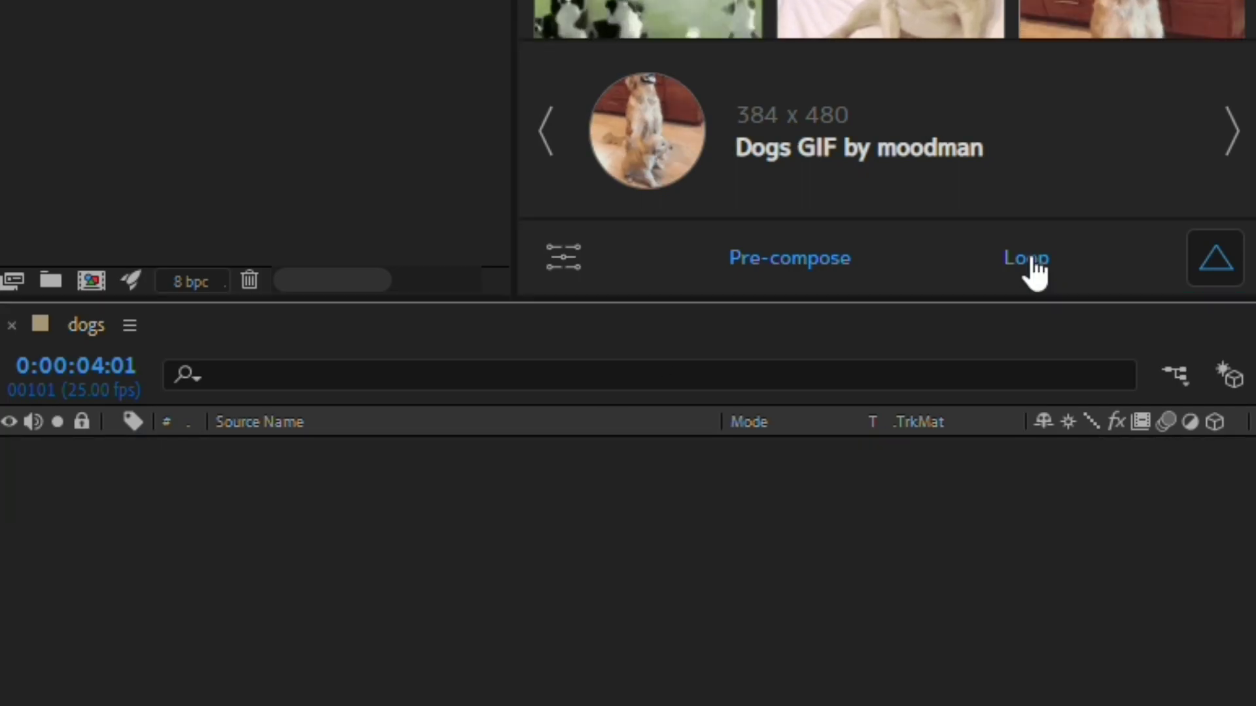
click(1029, 261)
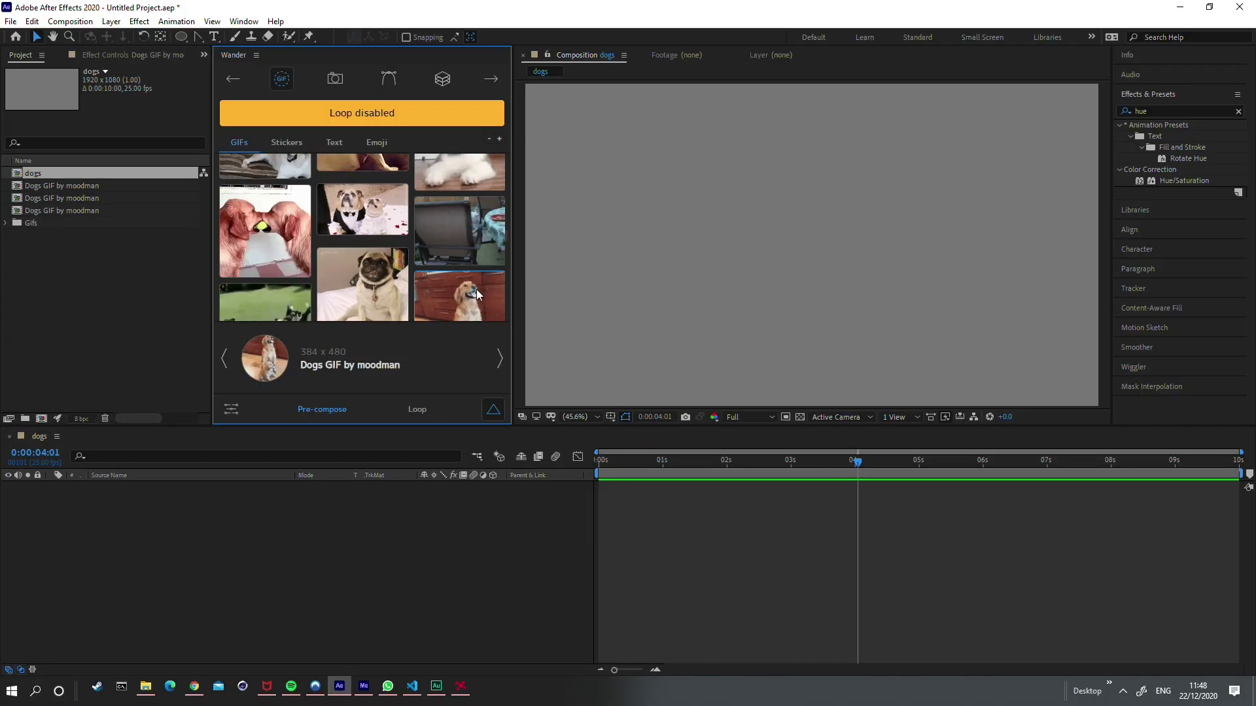
click(476, 289)
Step: Scrub past the GIF's end to 0:00:03:20 and inspect the Time Remap loop expression
drag(803, 459, 842, 458)
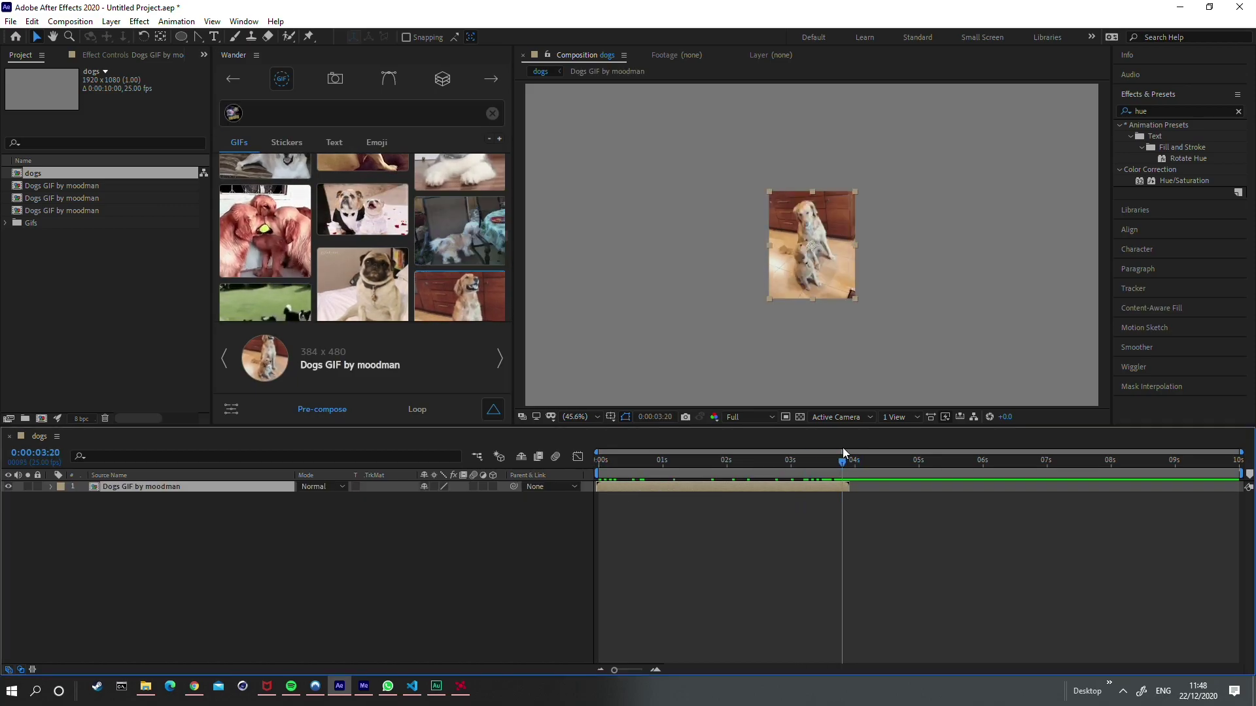
key(space)
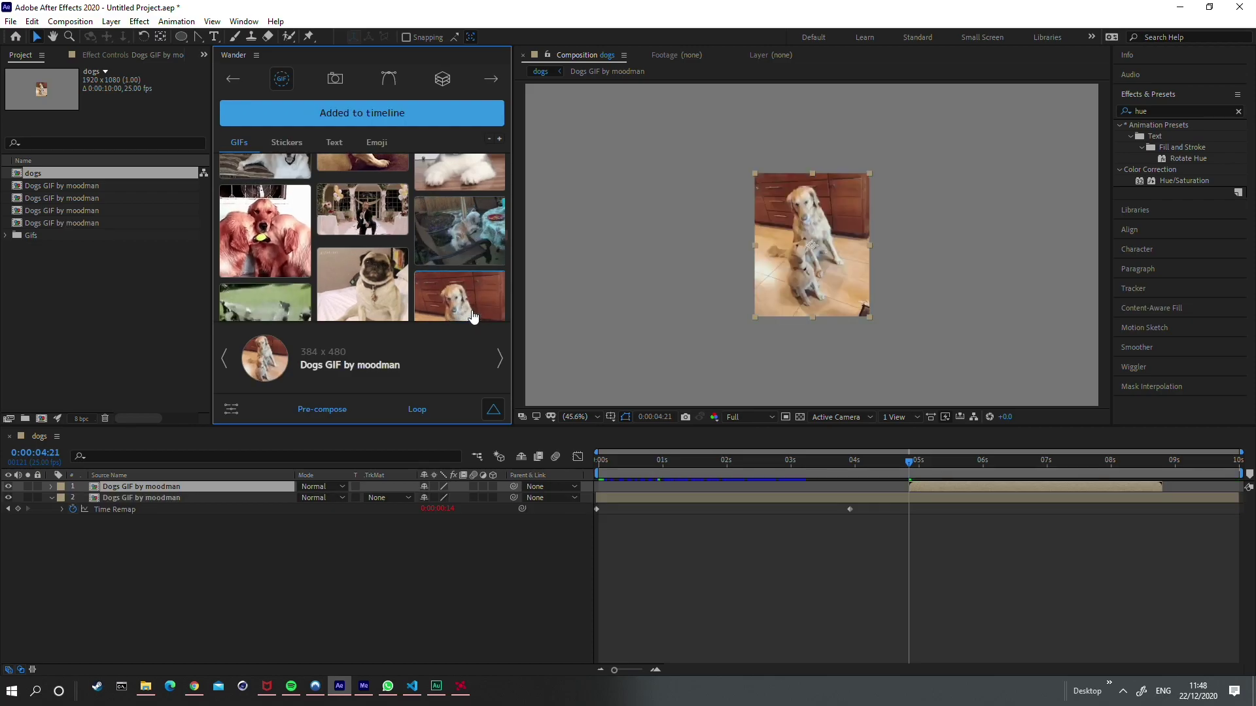
click(821, 499)
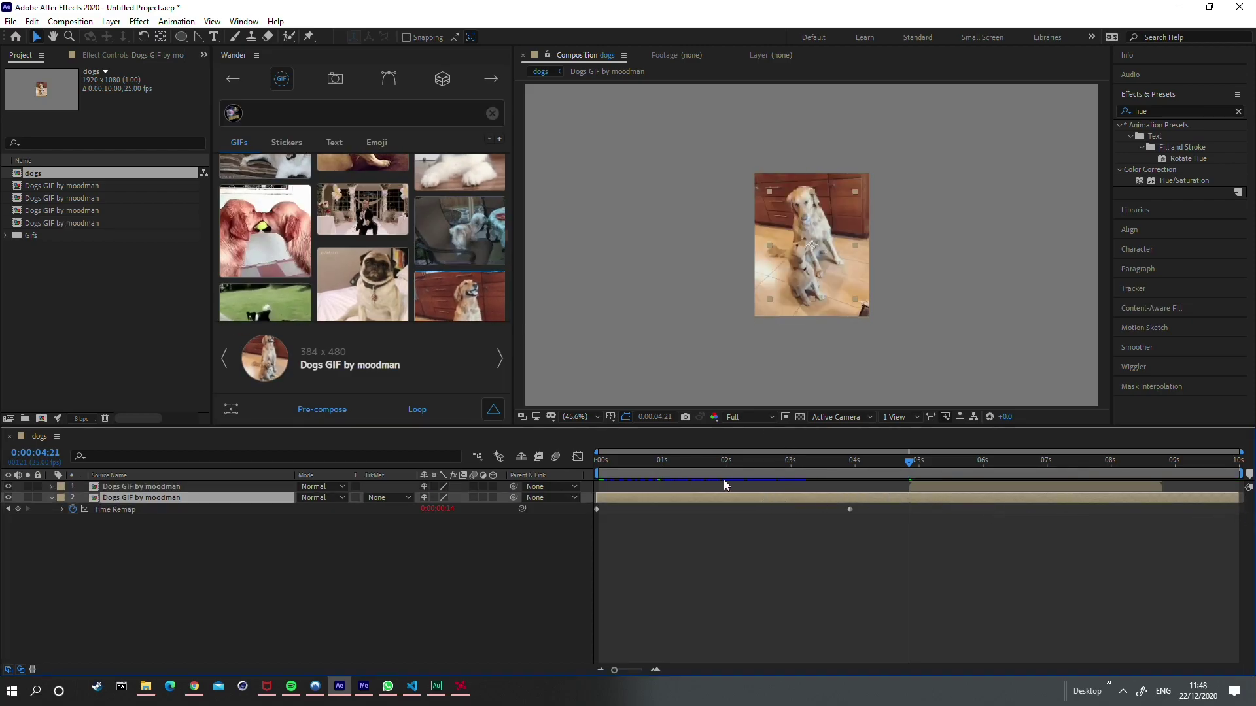
drag(845, 466, 780, 466)
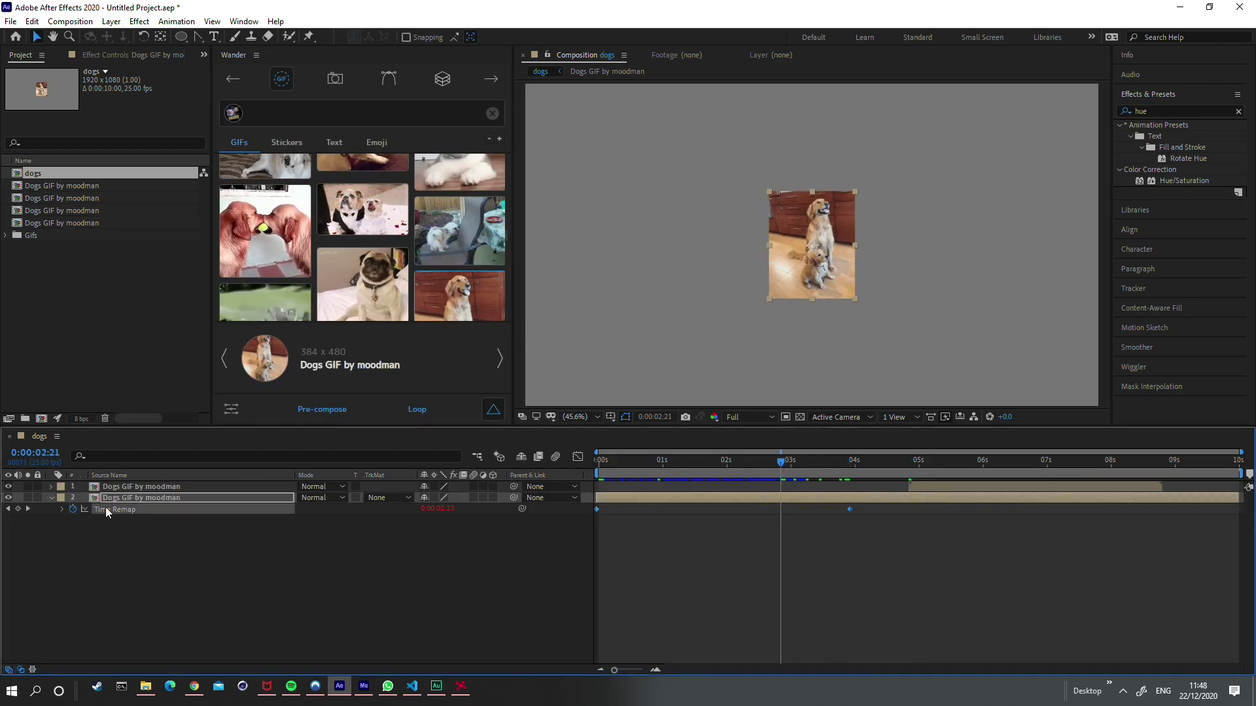
click(62, 508)
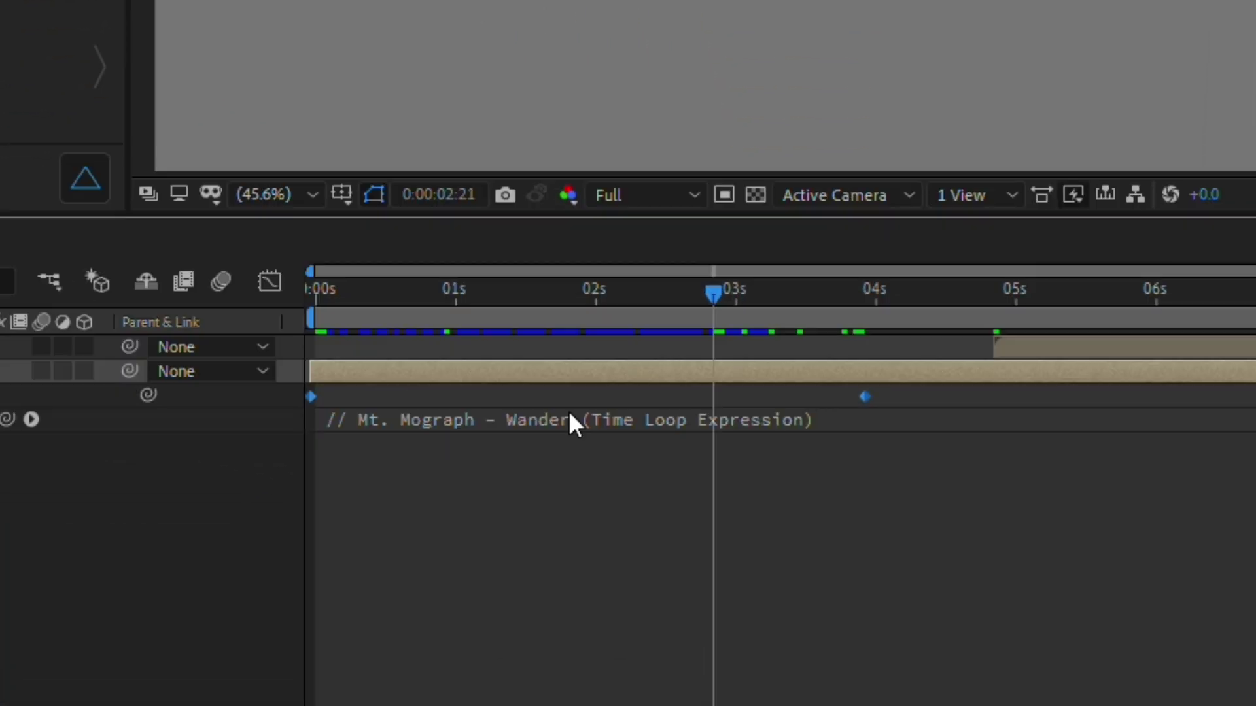
click(717, 520)
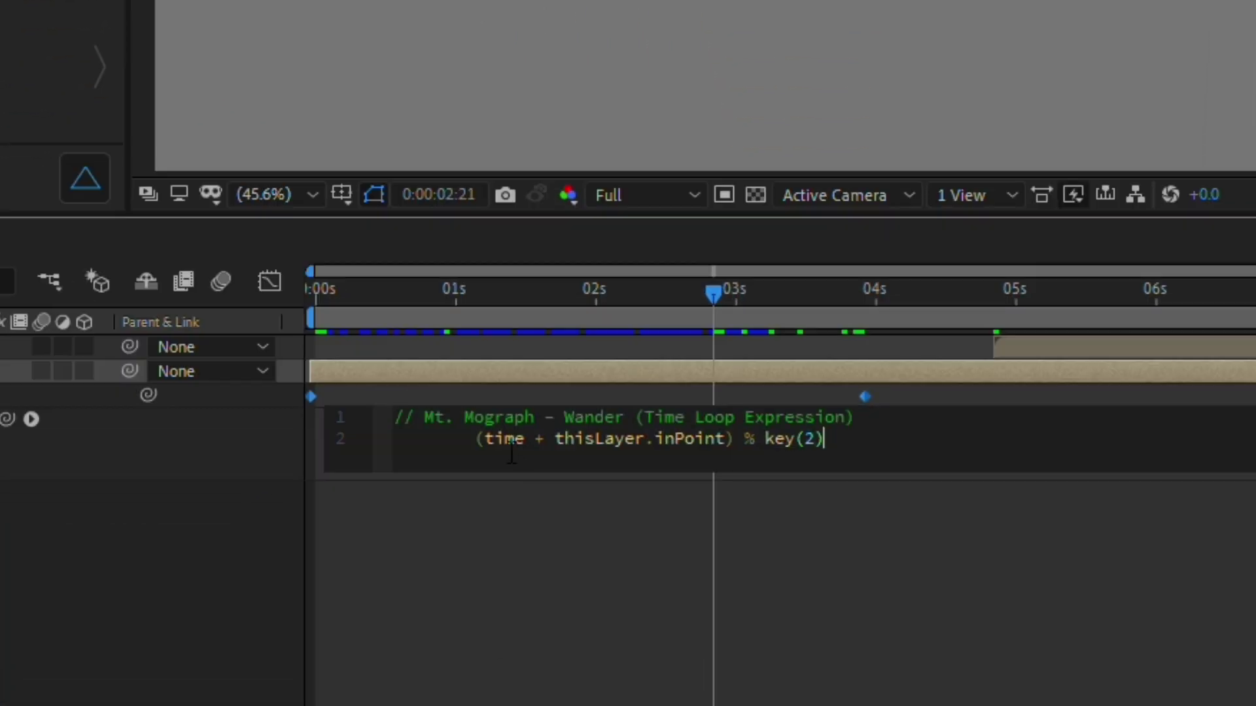
click(729, 597)
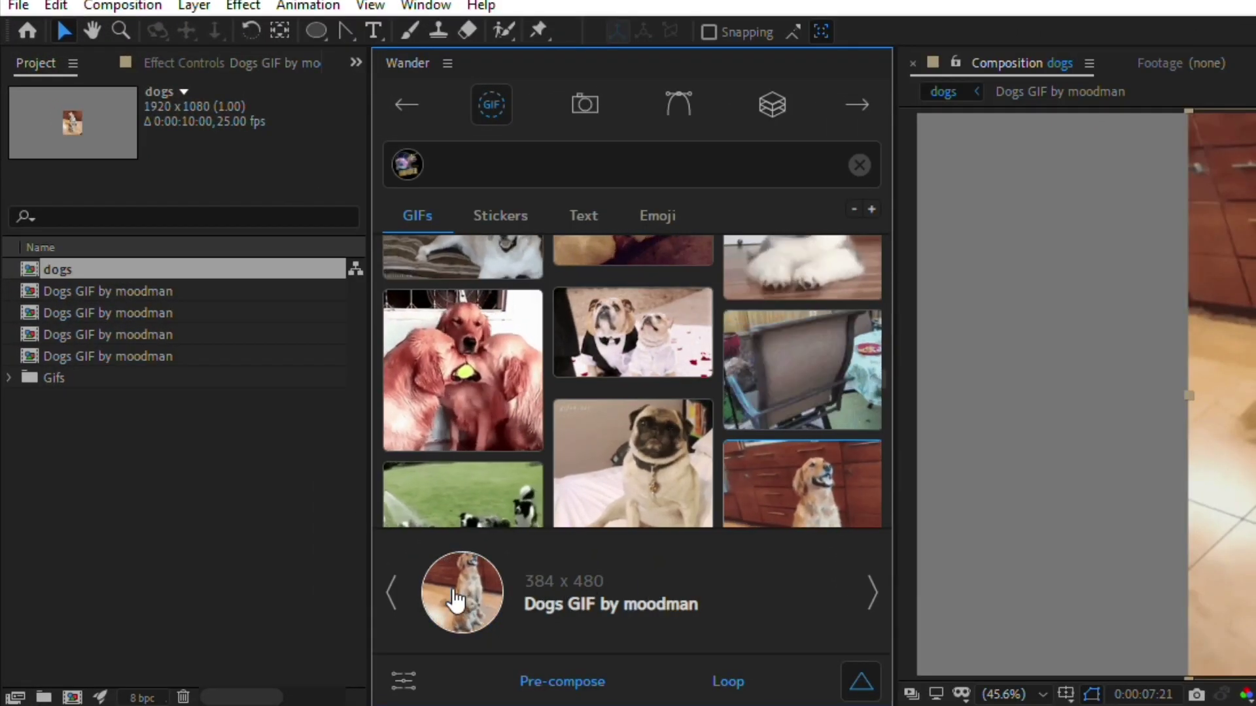
Step: Toggle Wander's media info strip several times, leaving it hidden
click(861, 684)
click(863, 692)
click(863, 692)
click(863, 692)
click(864, 692)
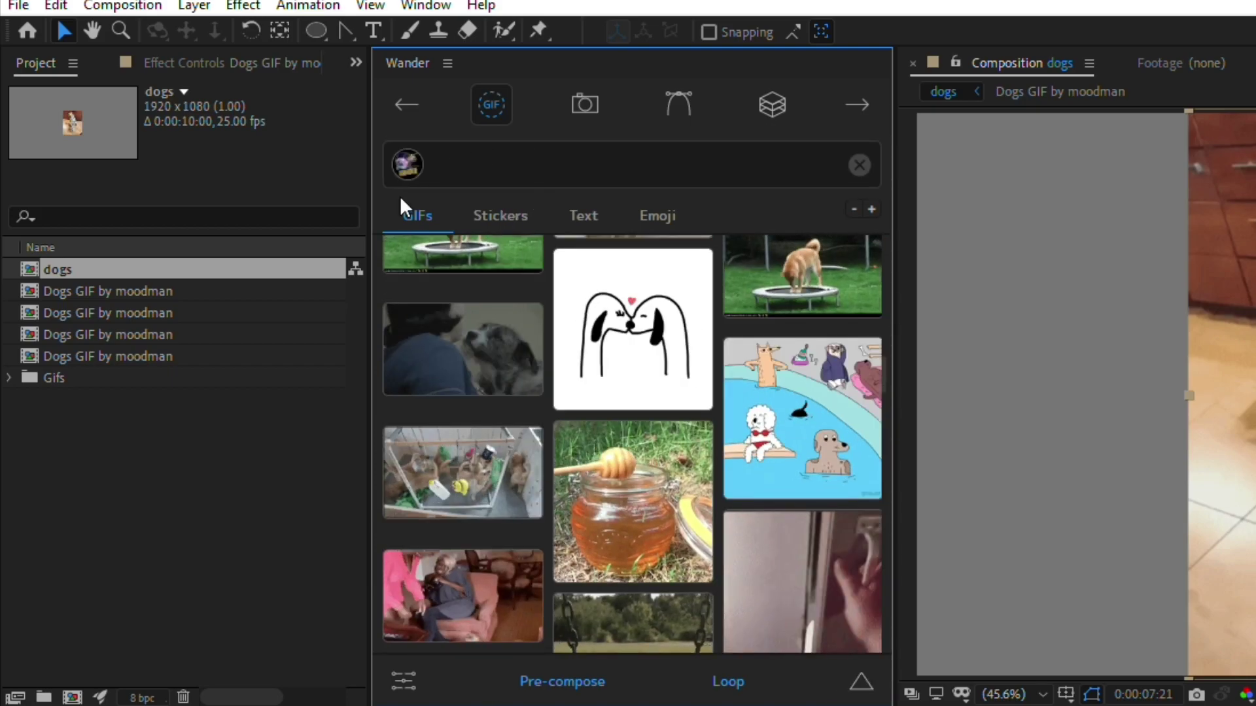
Step: Delete the dog GIF layer and add the corgi sticker from the Stickers tab
click(506, 220)
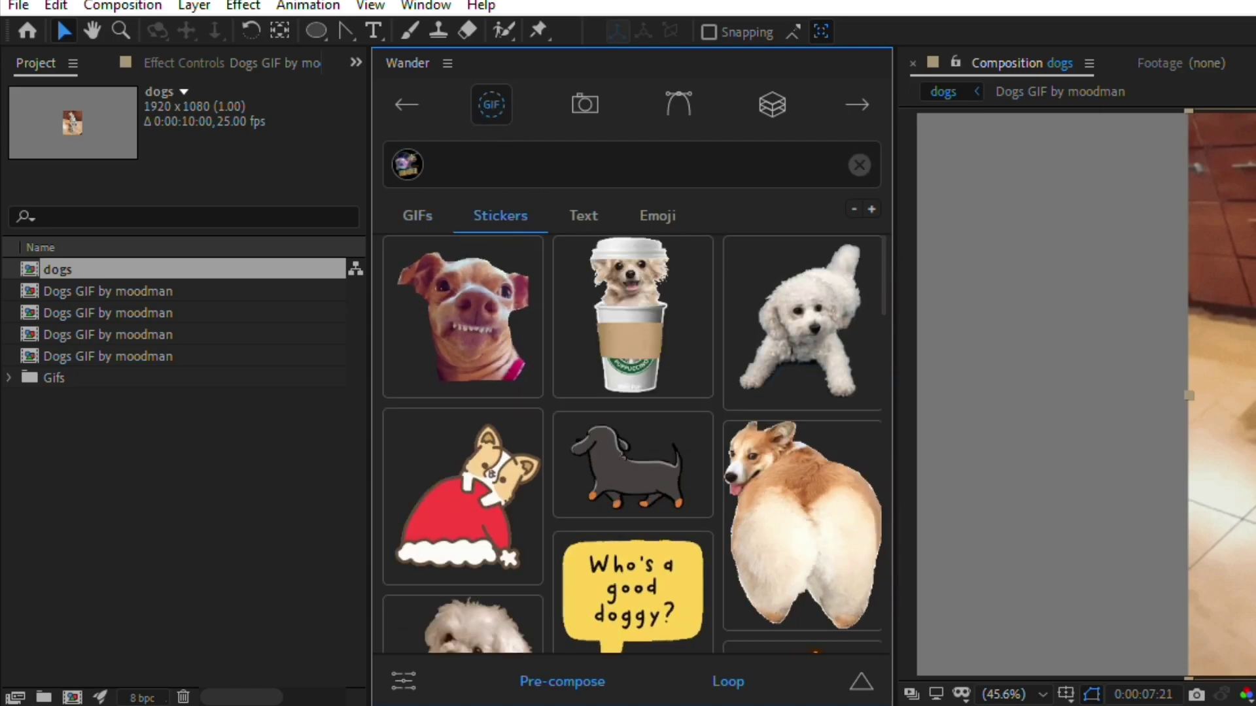
key(Delete)
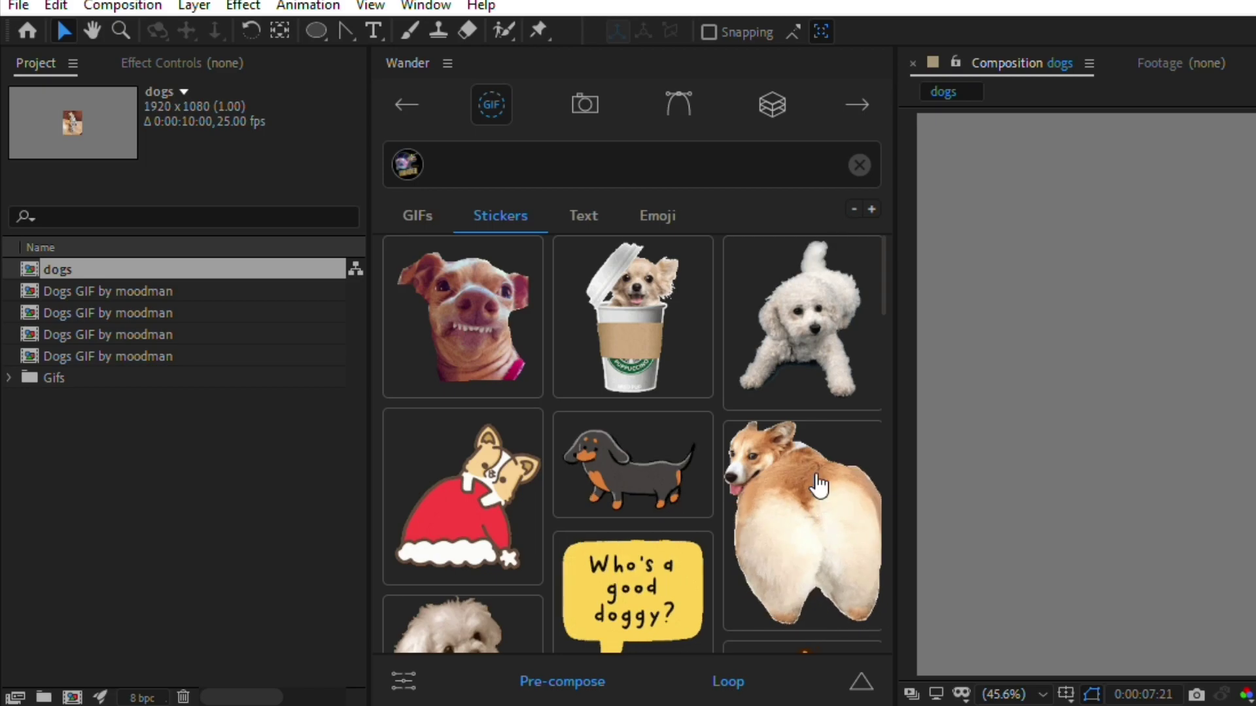
click(844, 705)
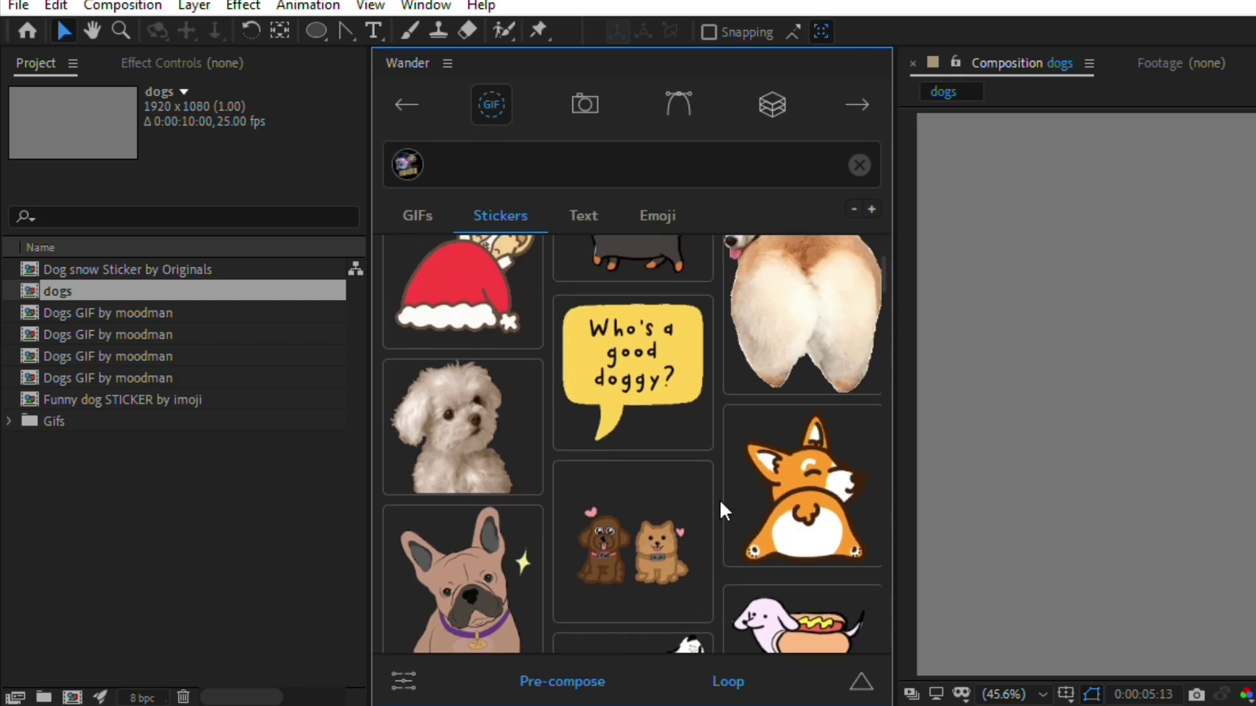
scroll(721, 502, up, 1)
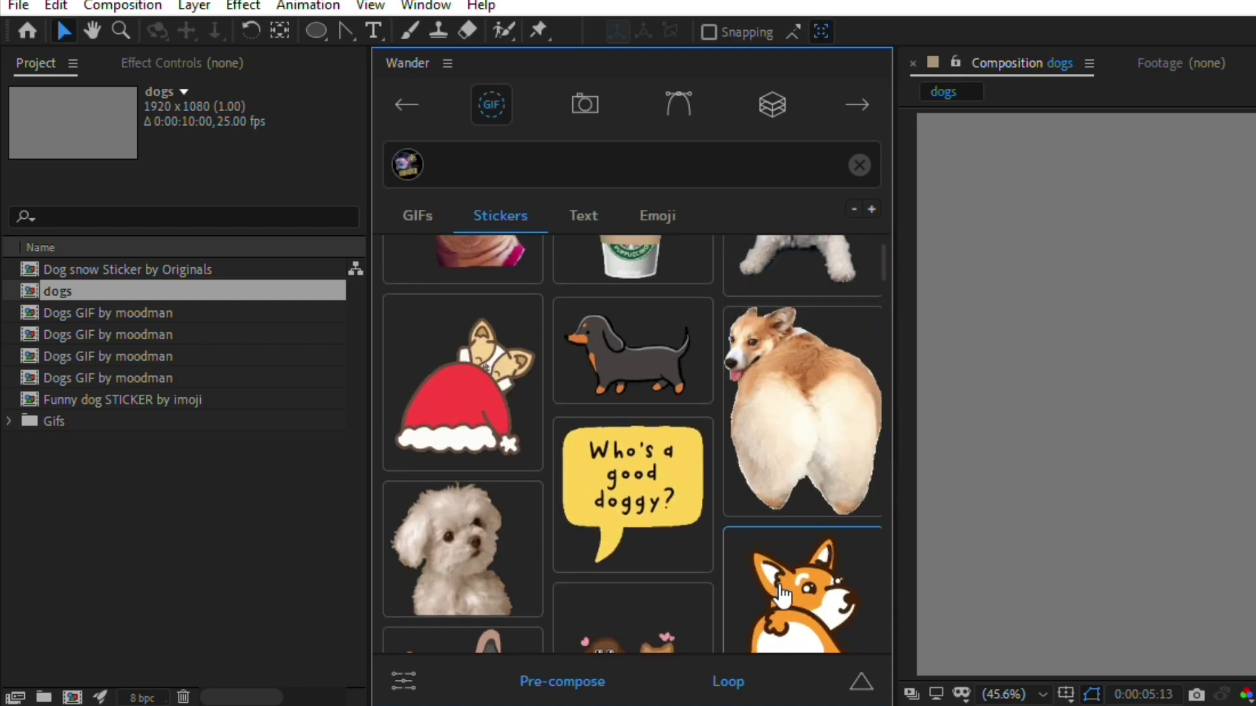
click(781, 588)
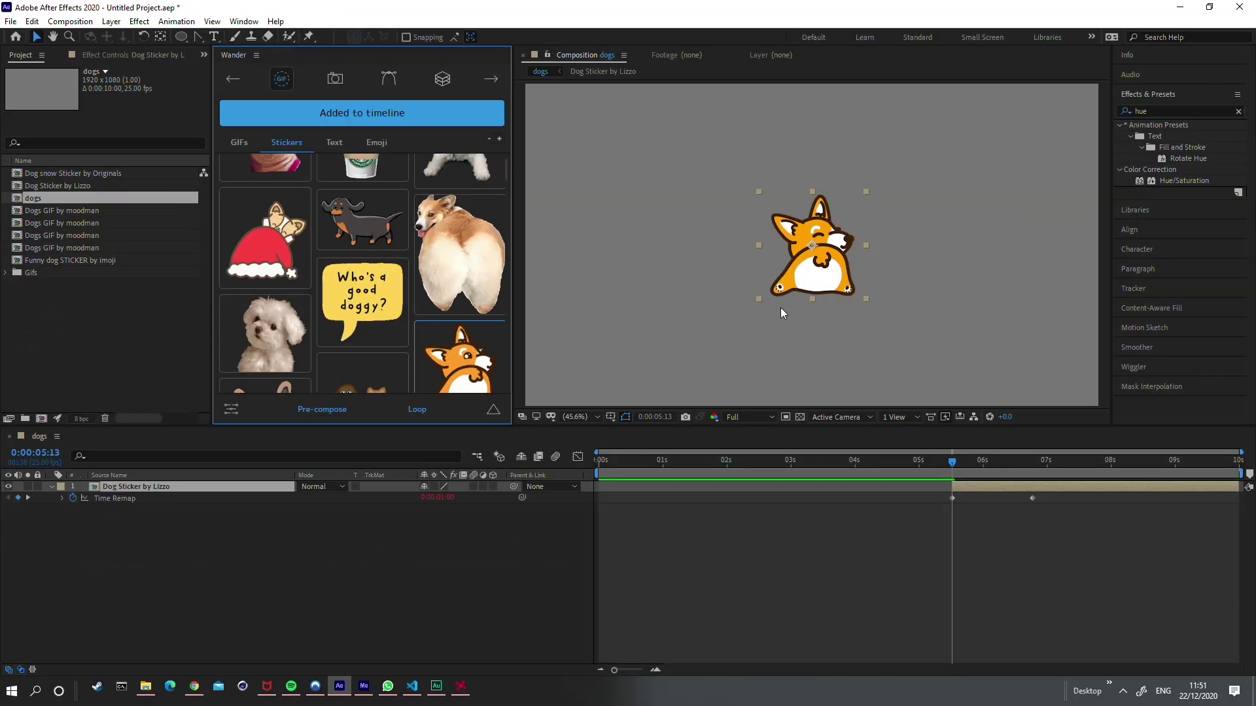
Step: Move the corgi sticker to start at 0s and scale it to 117.4%
drag(967, 494, 788, 489)
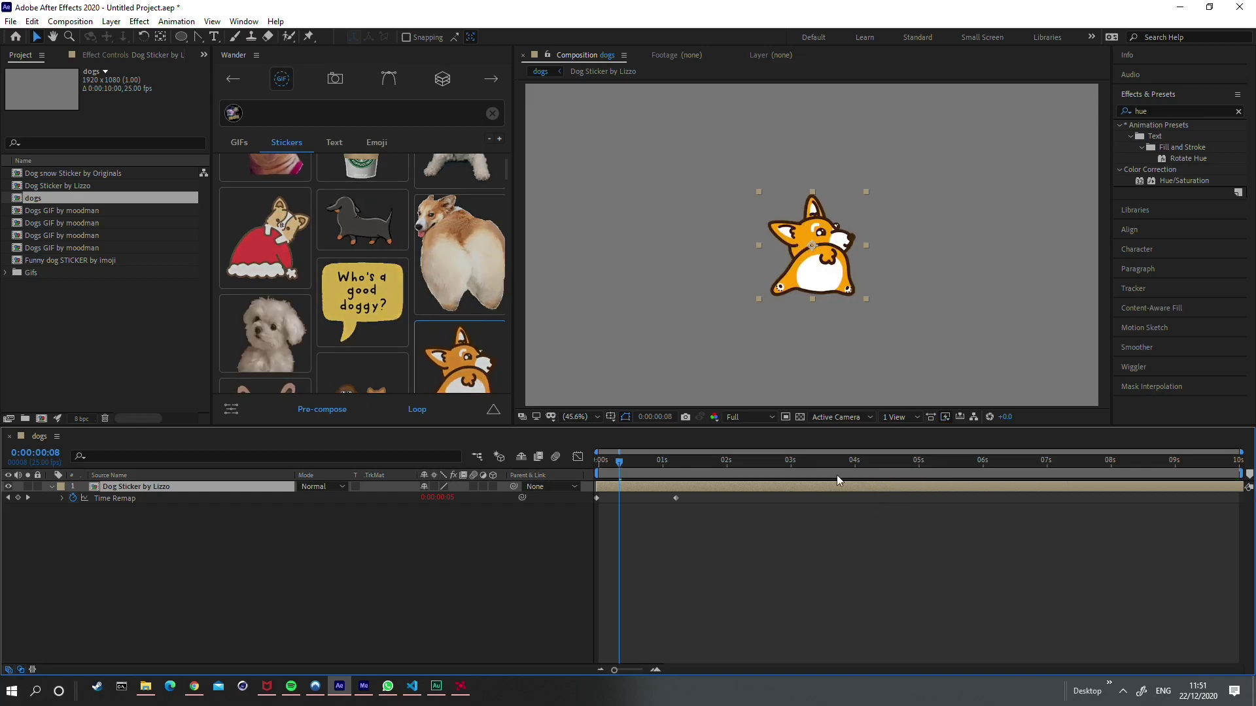
drag(700, 462, 609, 467)
key(space)
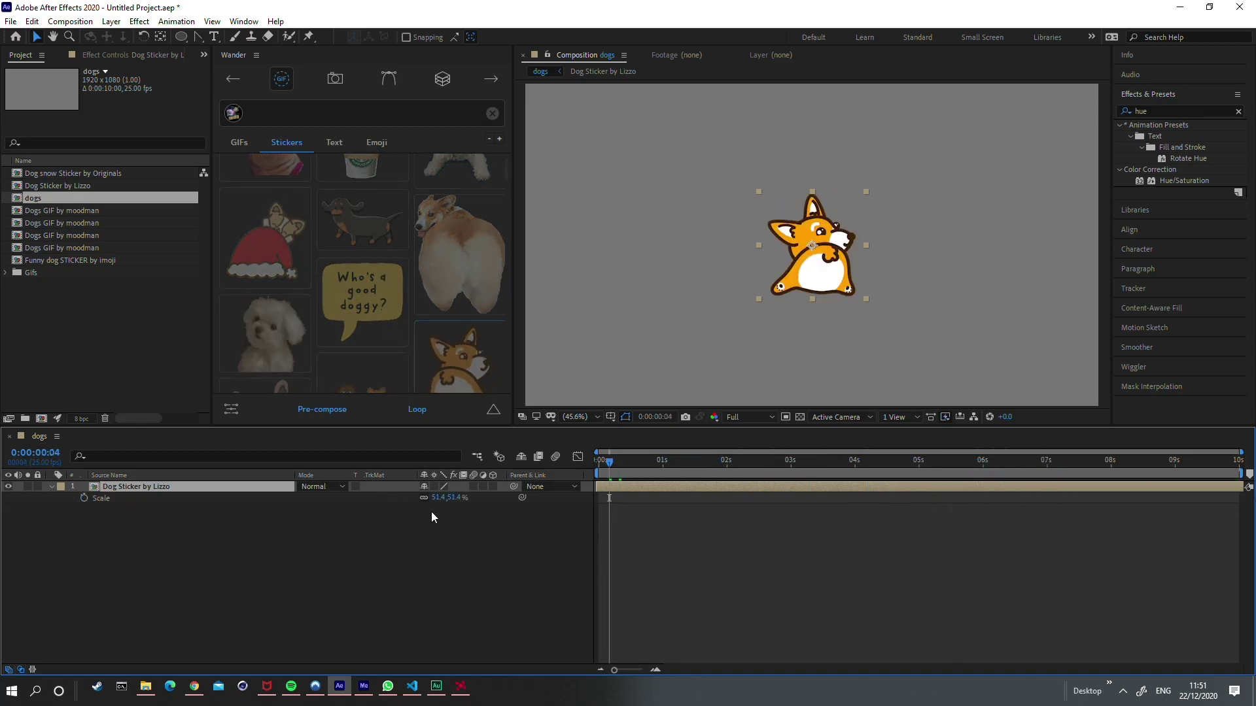
drag(443, 497, 486, 497)
scroll(684, 367, down, 2)
click(655, 432)
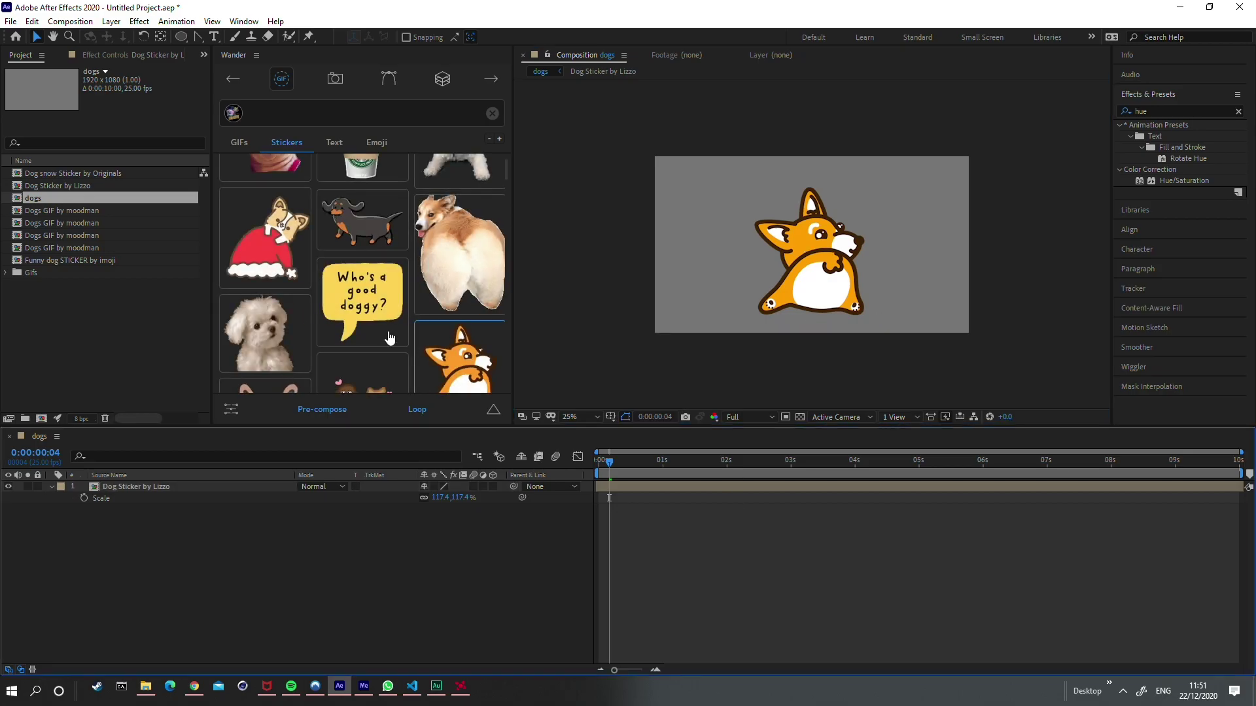
Step: Add the 'Who's a good doggy?' speech bubble sticker beneath the corgi and preview the comp
click(369, 320)
scroll(872, 192, up, 2)
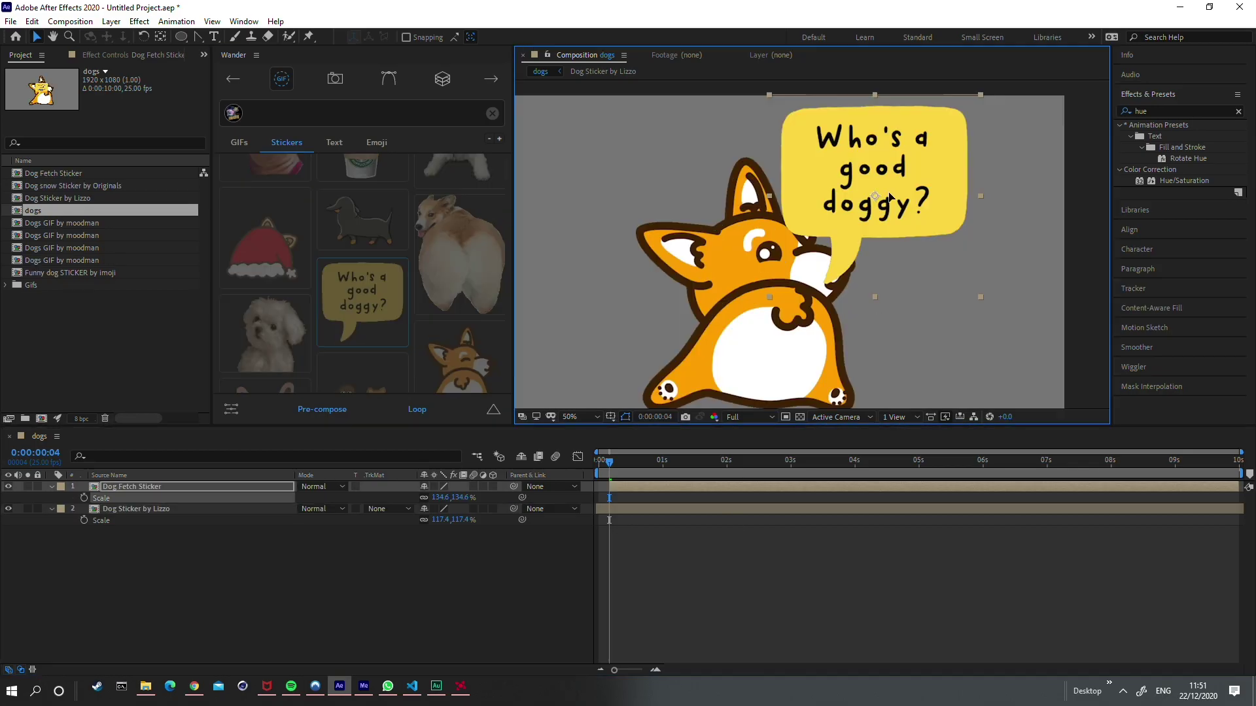
drag(287, 487, 279, 567)
drag(933, 149, 949, 149)
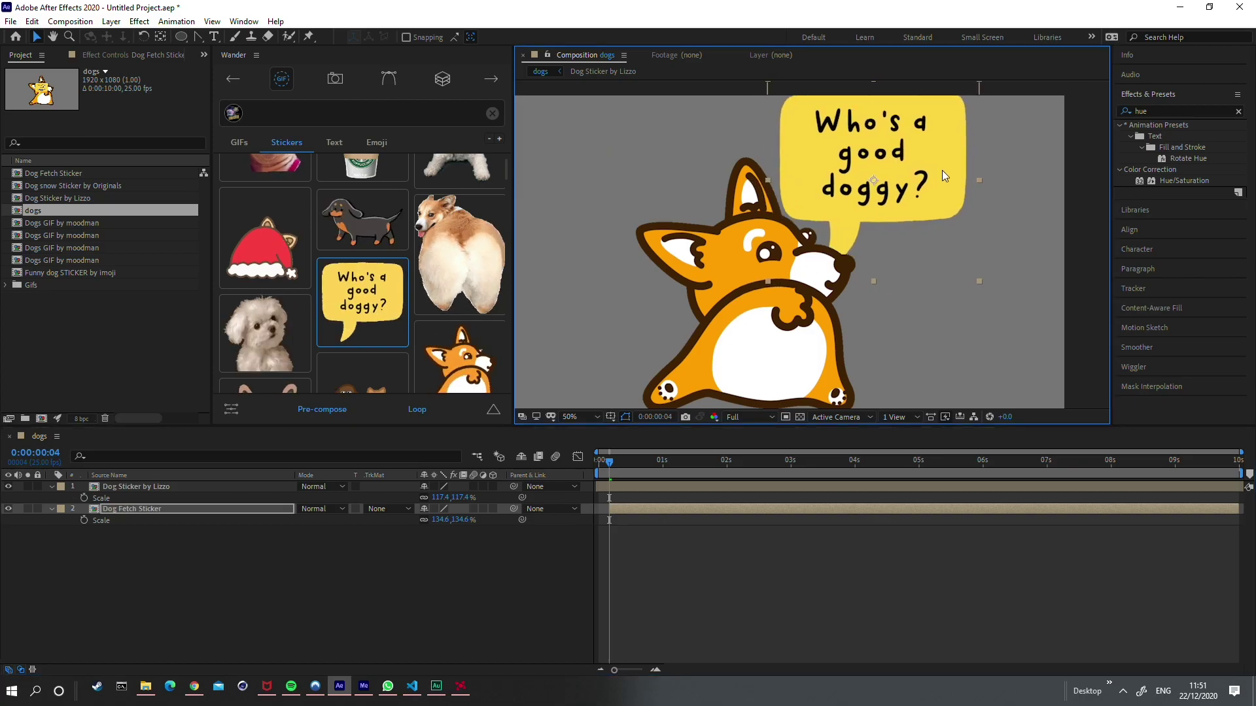
key(comma)
key(space)
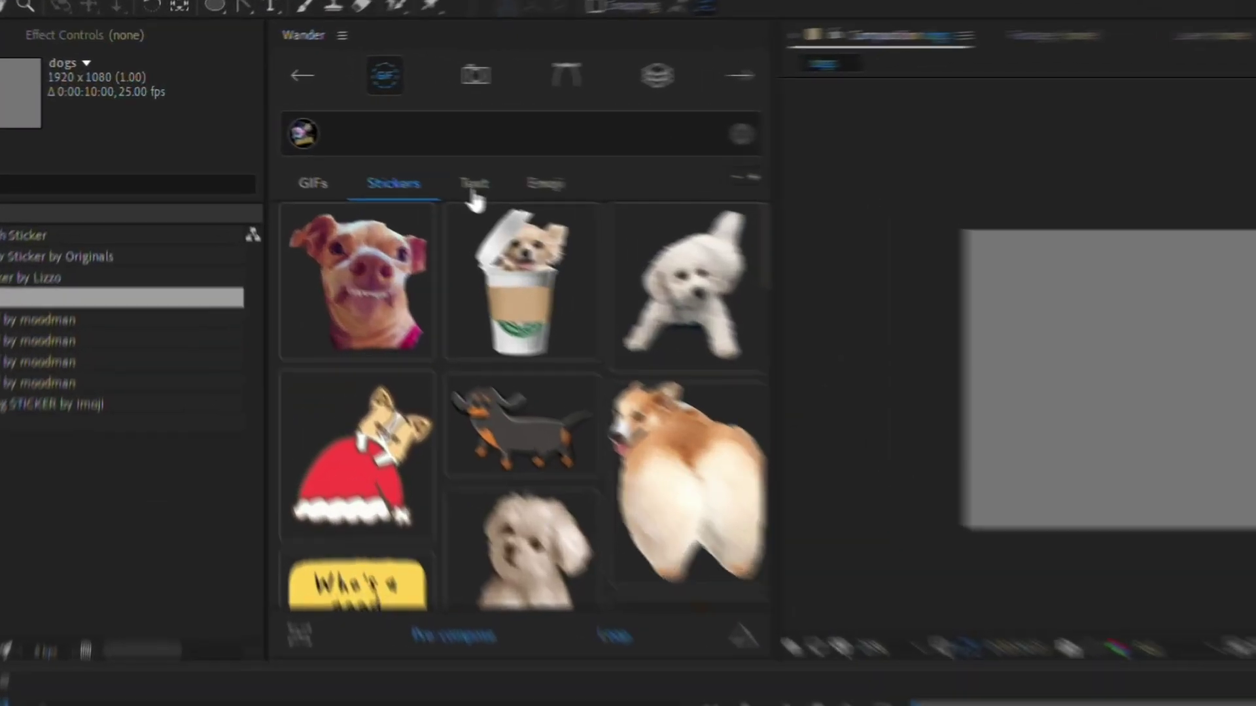
Step: Add the GOOD DOGGO text sticker behind the corgi, enlarge it to 172.8%, and preview
click(474, 188)
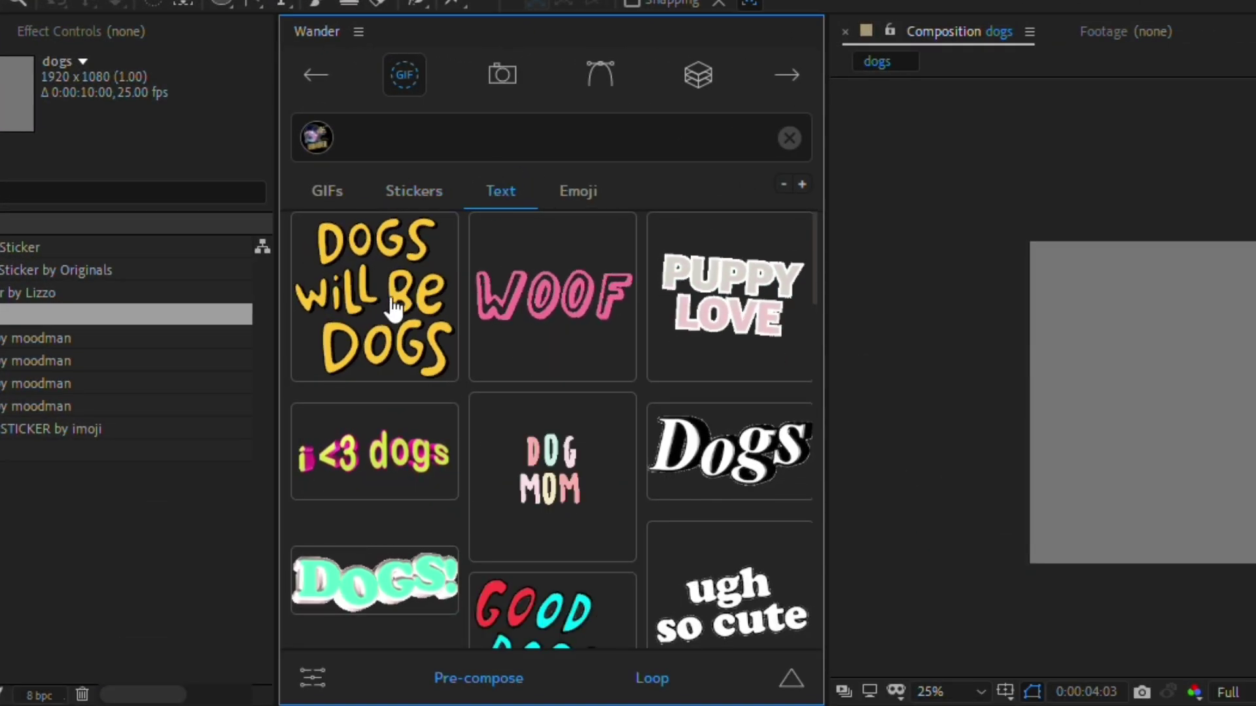
scroll(572, 389, down, 5)
scroll(572, 389, up, 4)
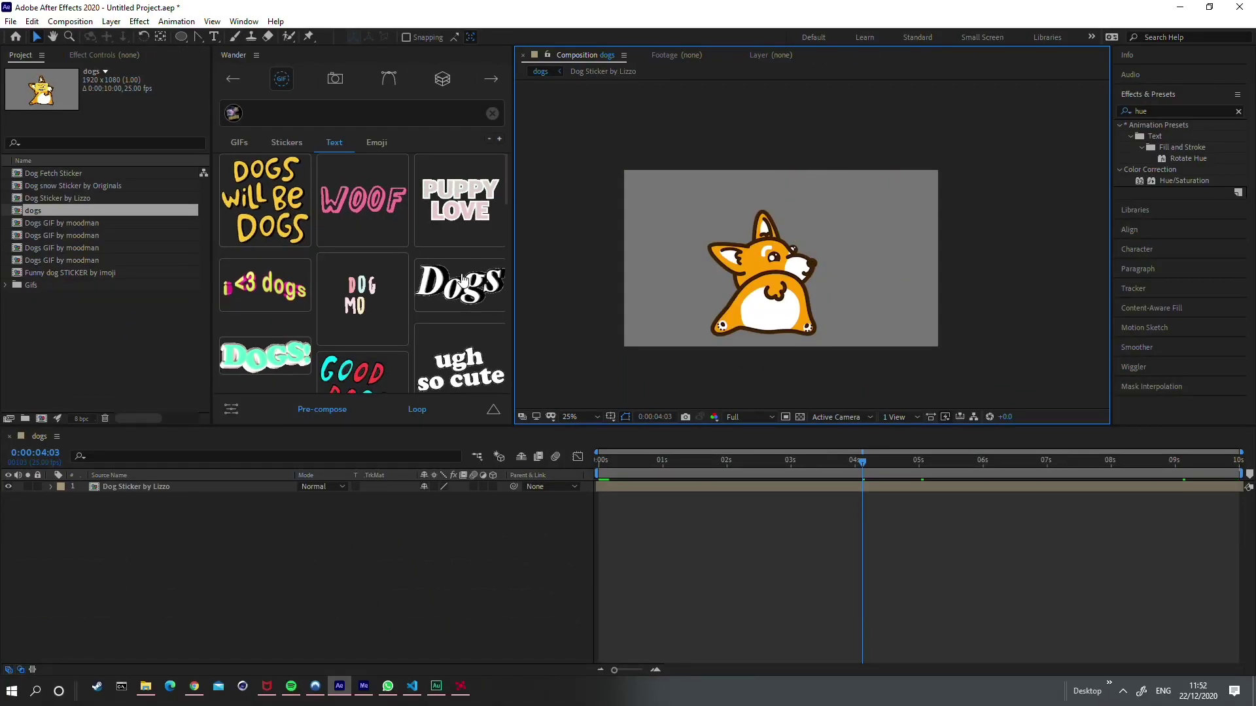
scroll(463, 280, down, 2)
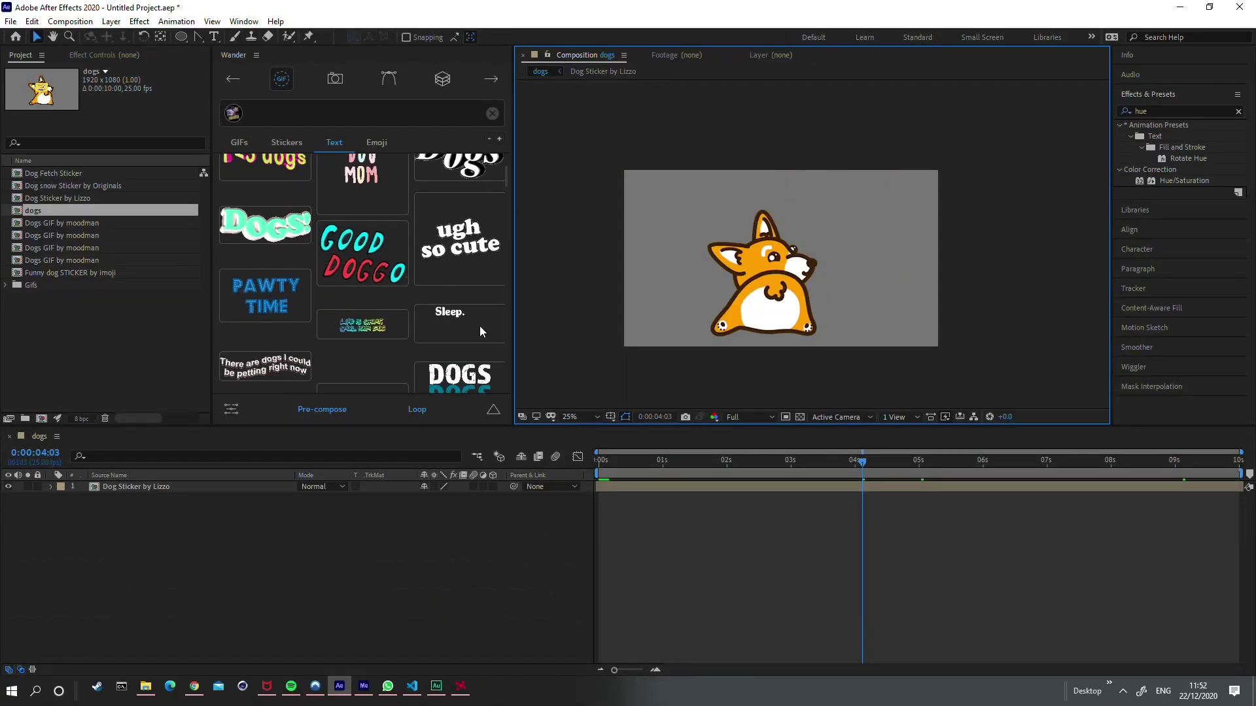
click(365, 274)
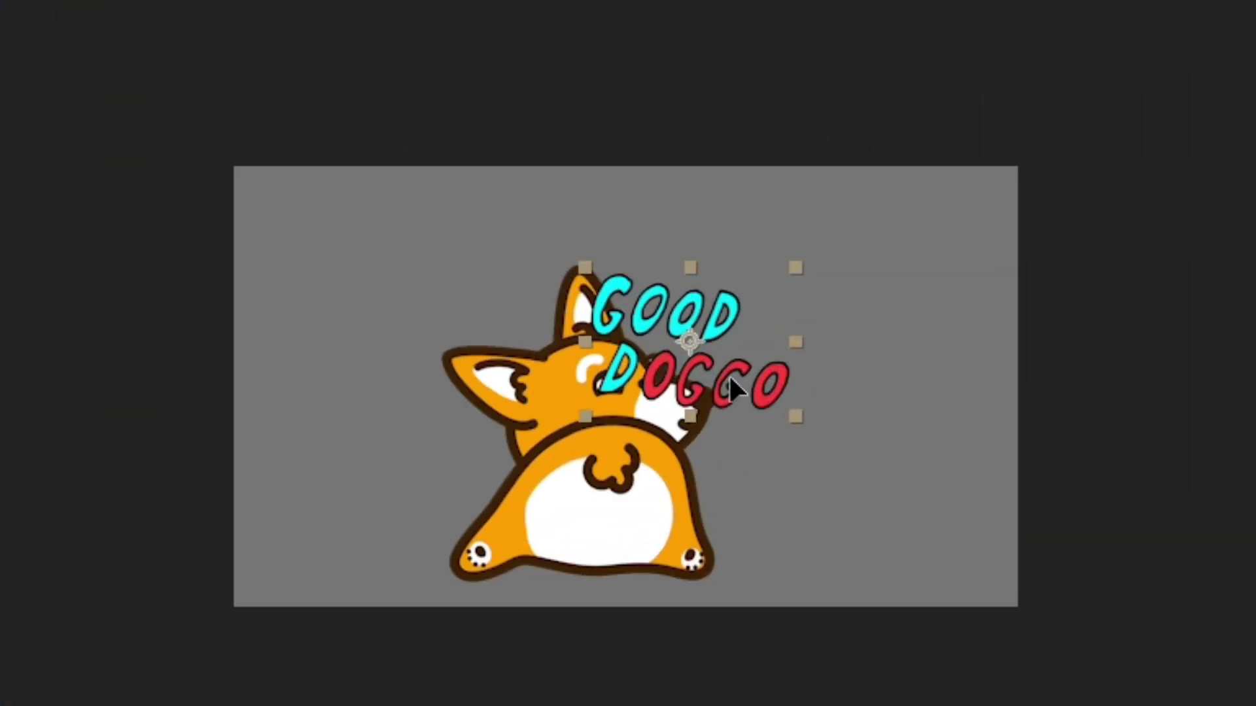
drag(732, 386, 686, 409)
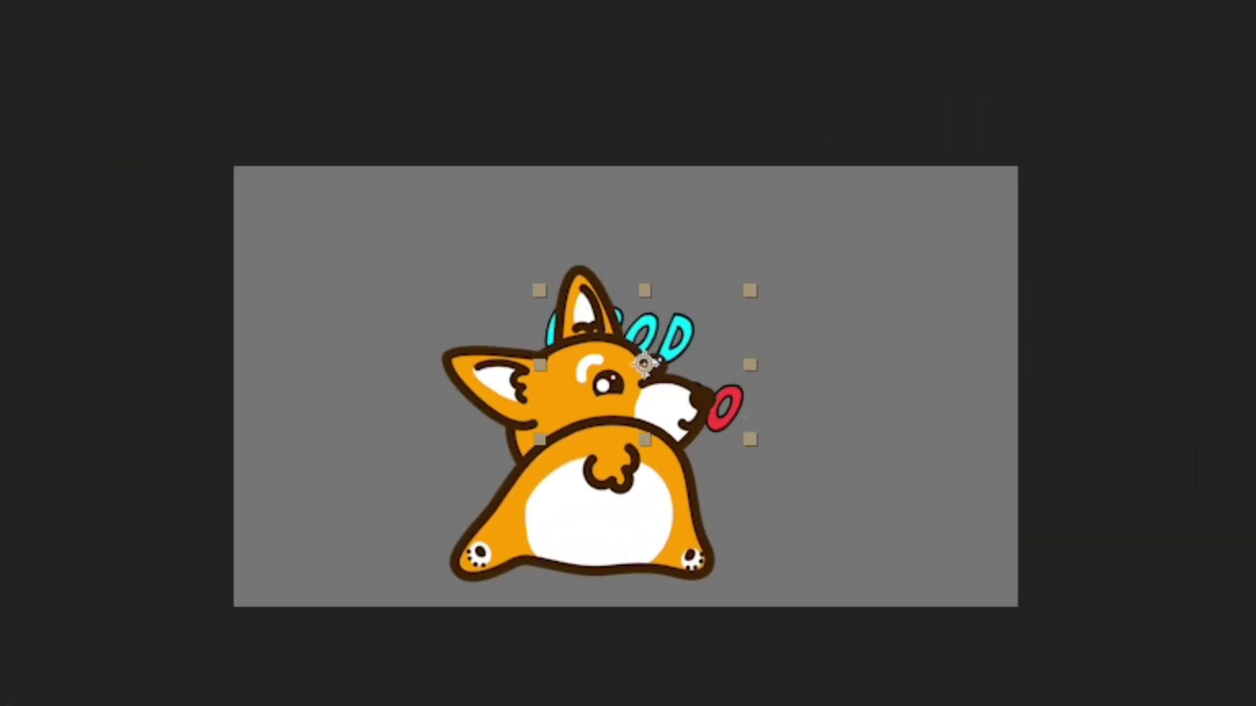
drag(696, 387, 643, 308)
key(space)
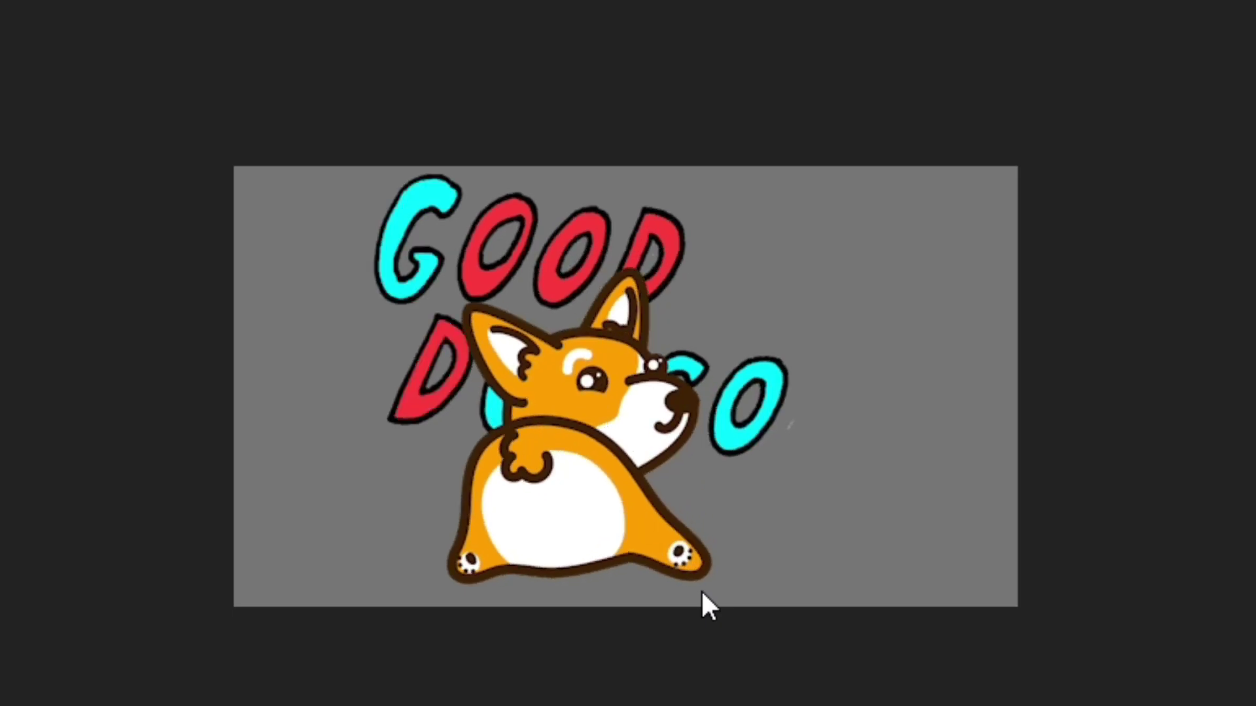
key(space)
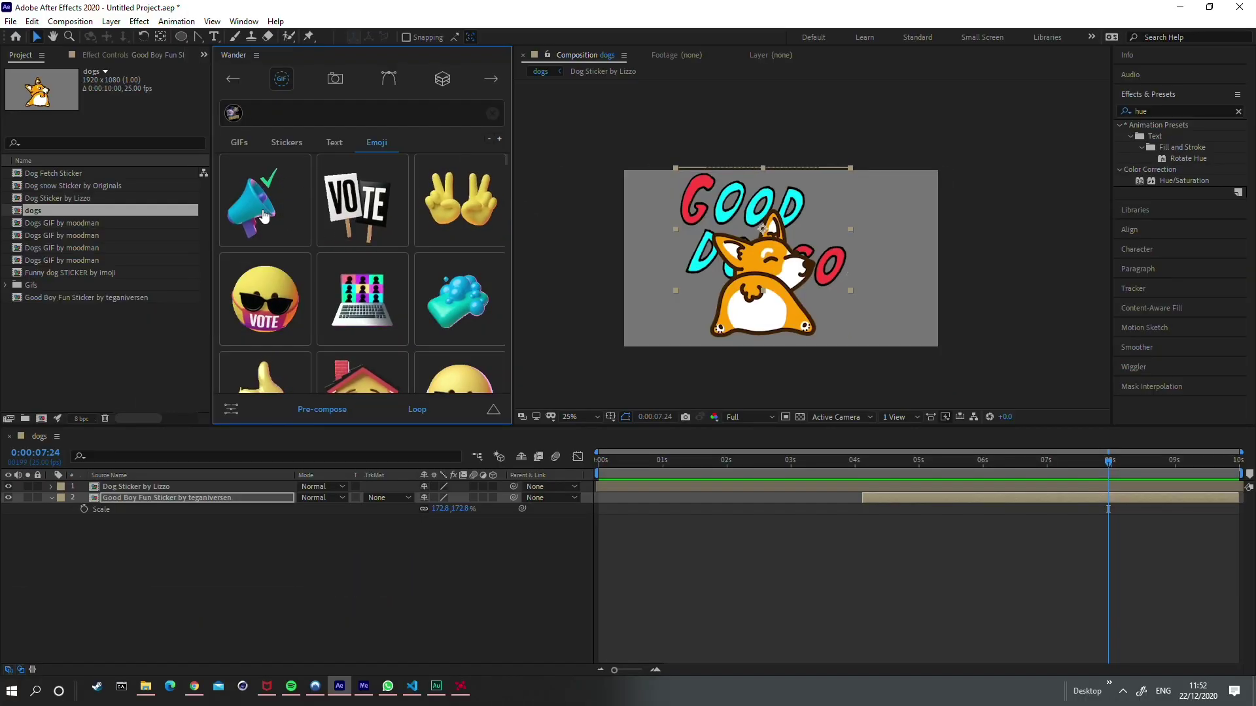
Step: Add the poop emoji from the Emoji tab, enlarged and moved next to the corgi
scroll(358, 287, down, 10)
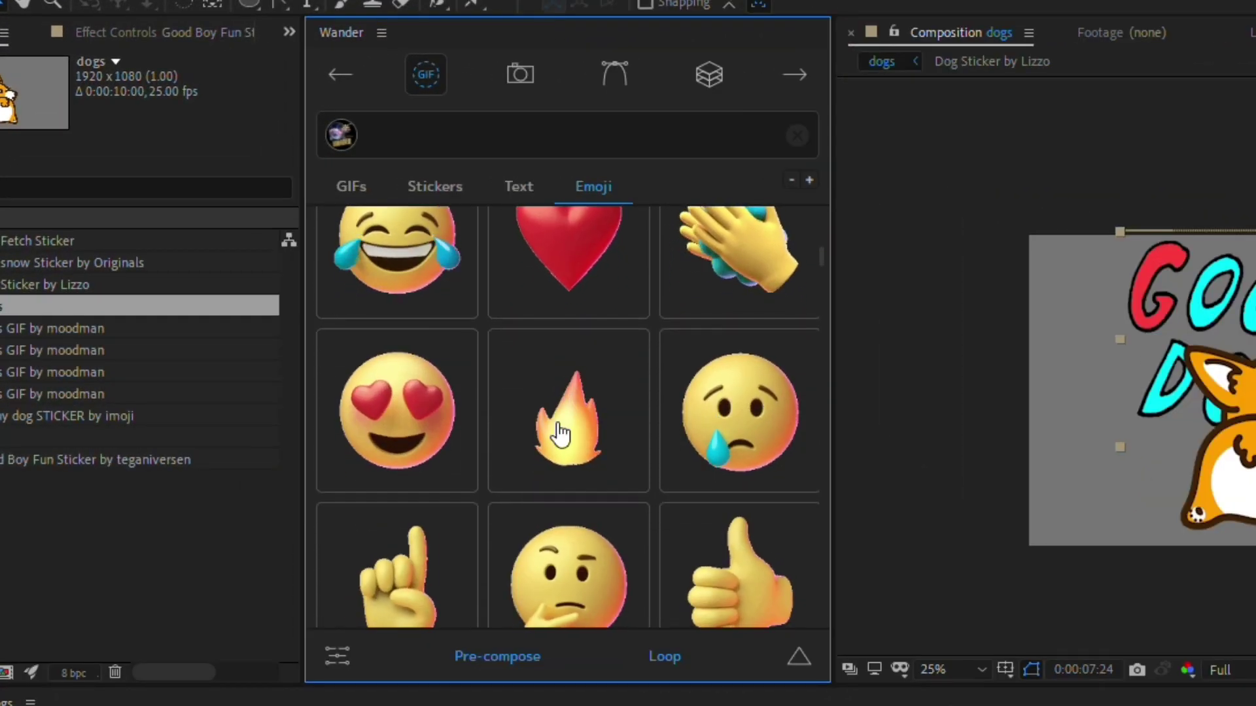
scroll(599, 446, down, 10)
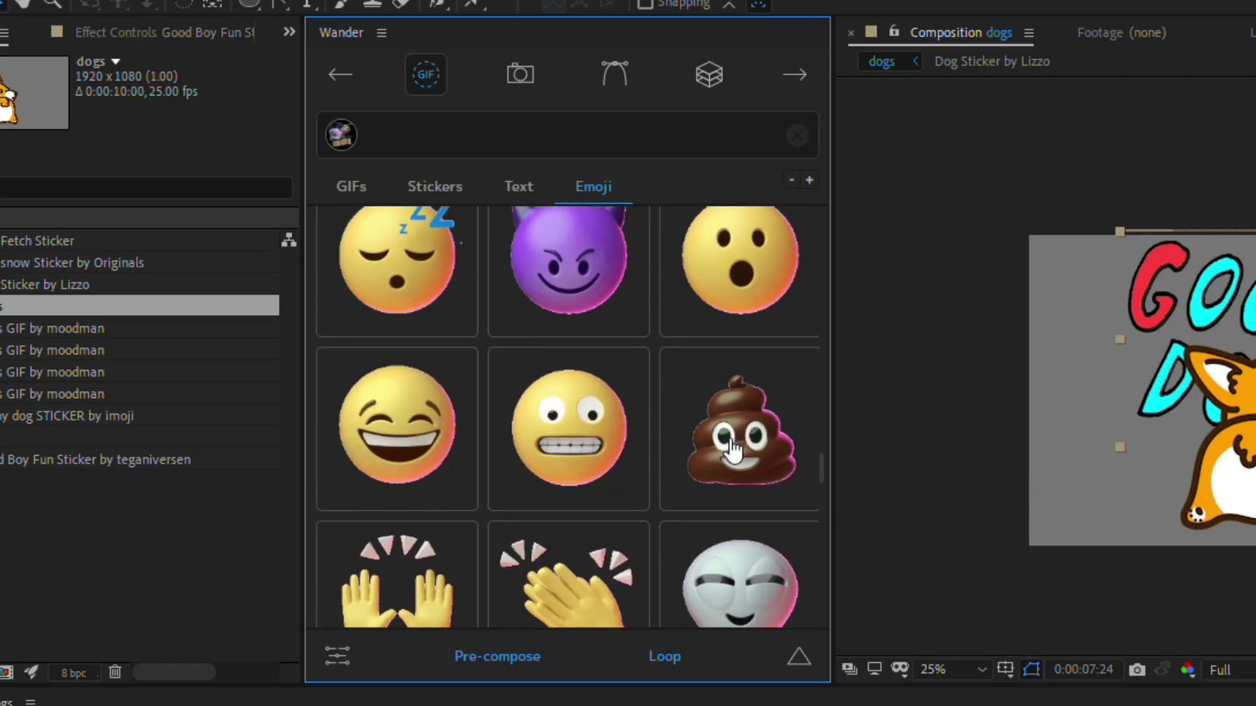
click(732, 450)
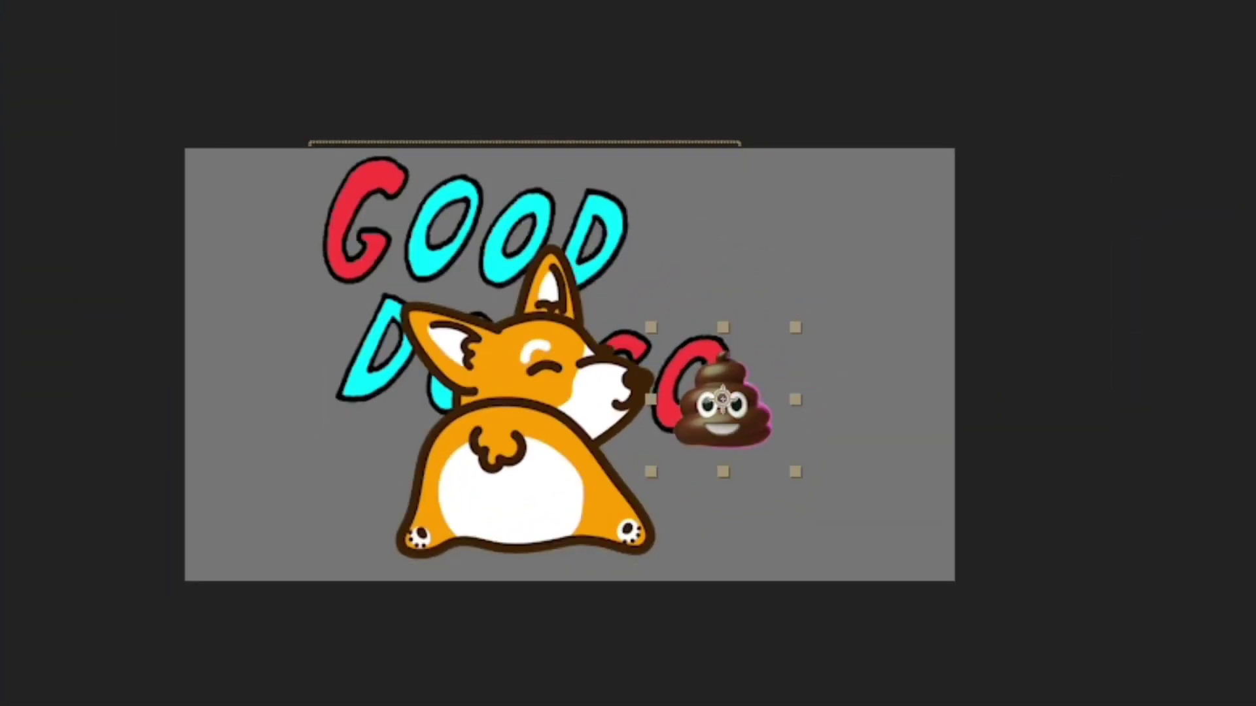
drag(606, 489, 338, 545)
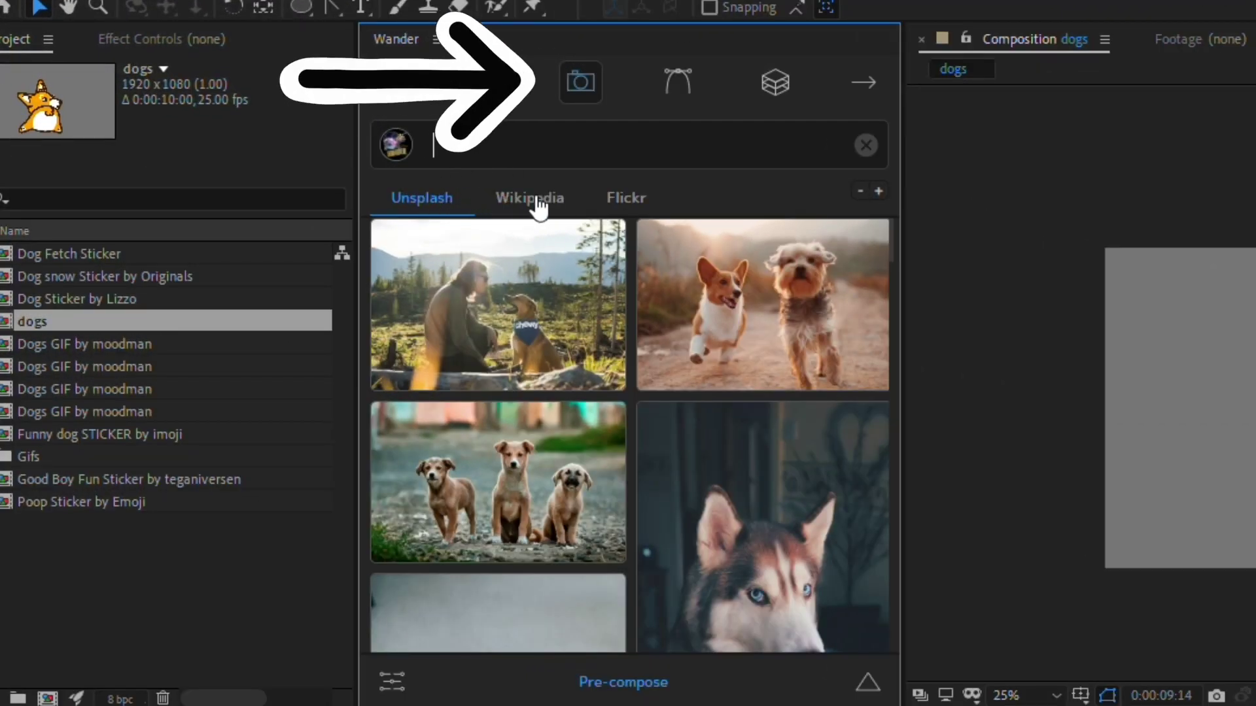
Step: Check Wikipedia and Flickr results, then add the Unsplash photo of the golden retriever rolling on straw
click(548, 202)
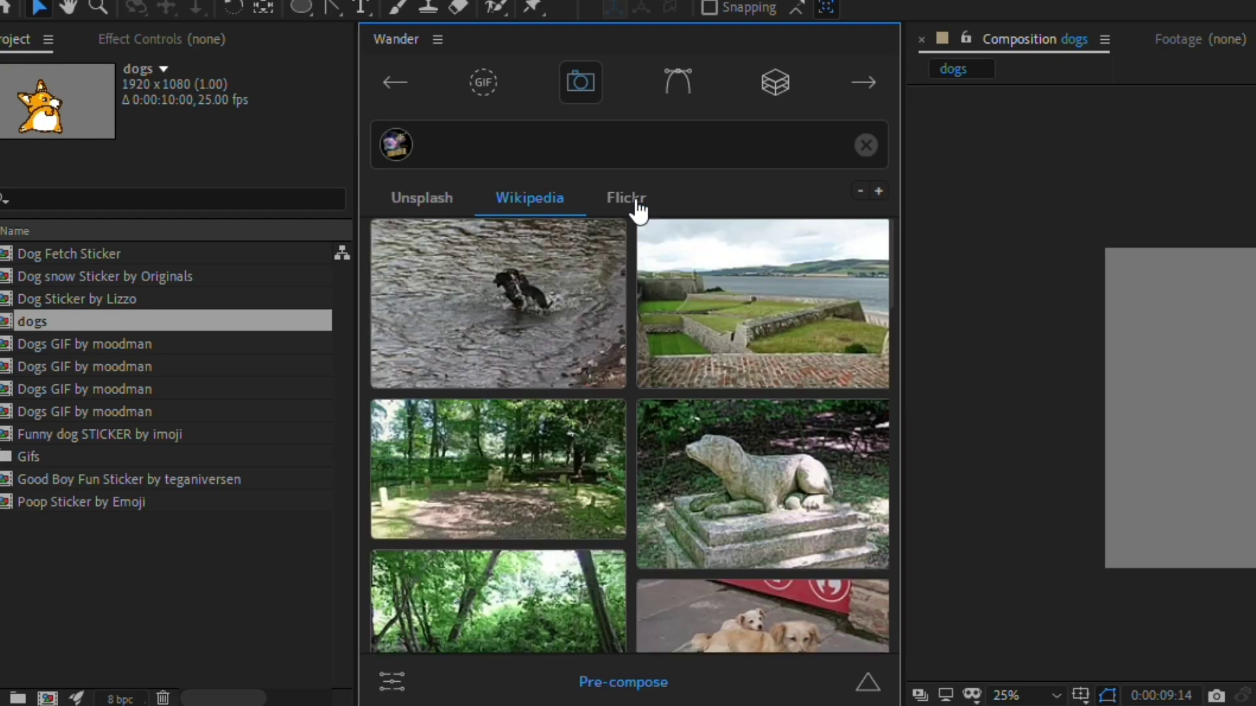
click(626, 200)
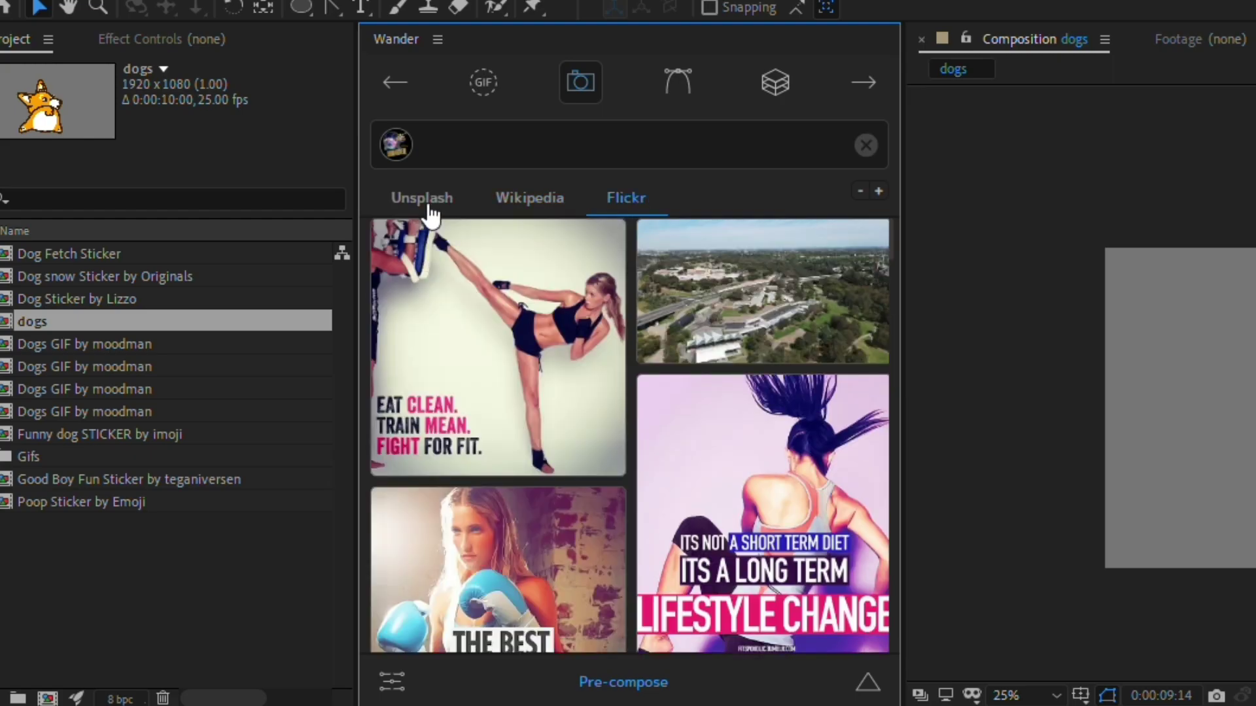
click(422, 199)
scroll(696, 476, down, 10)
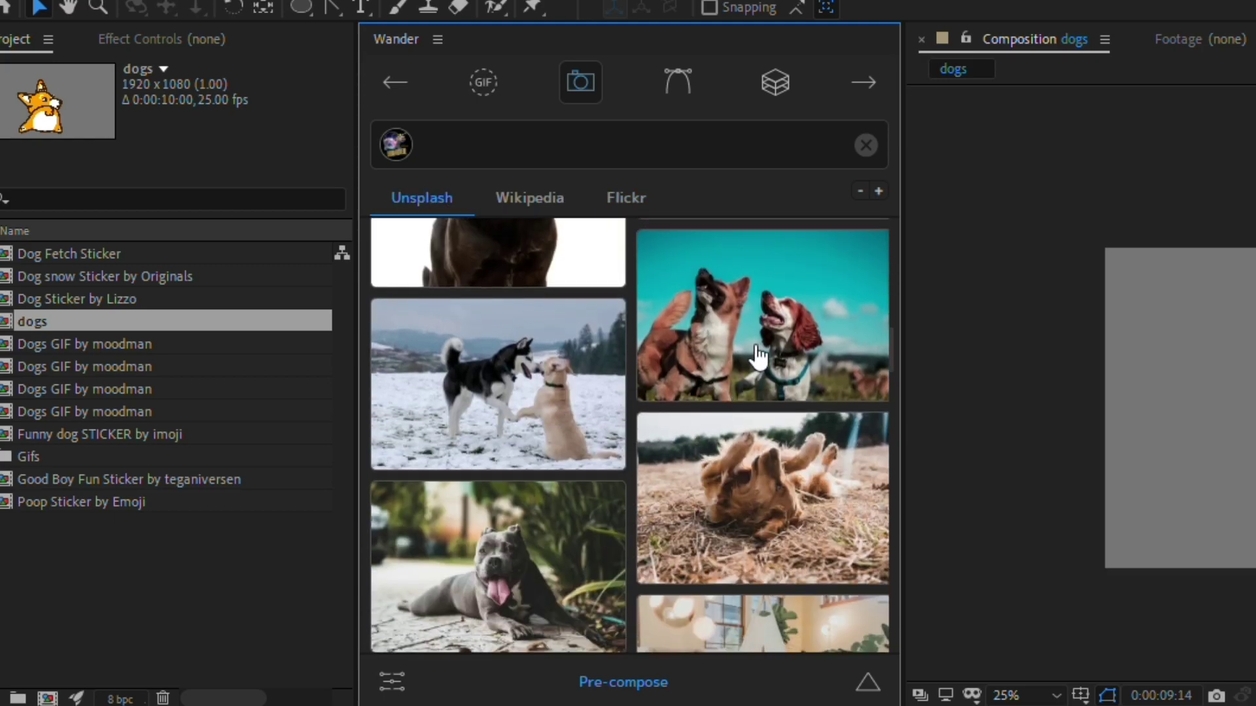
scroll(771, 356, down, 2)
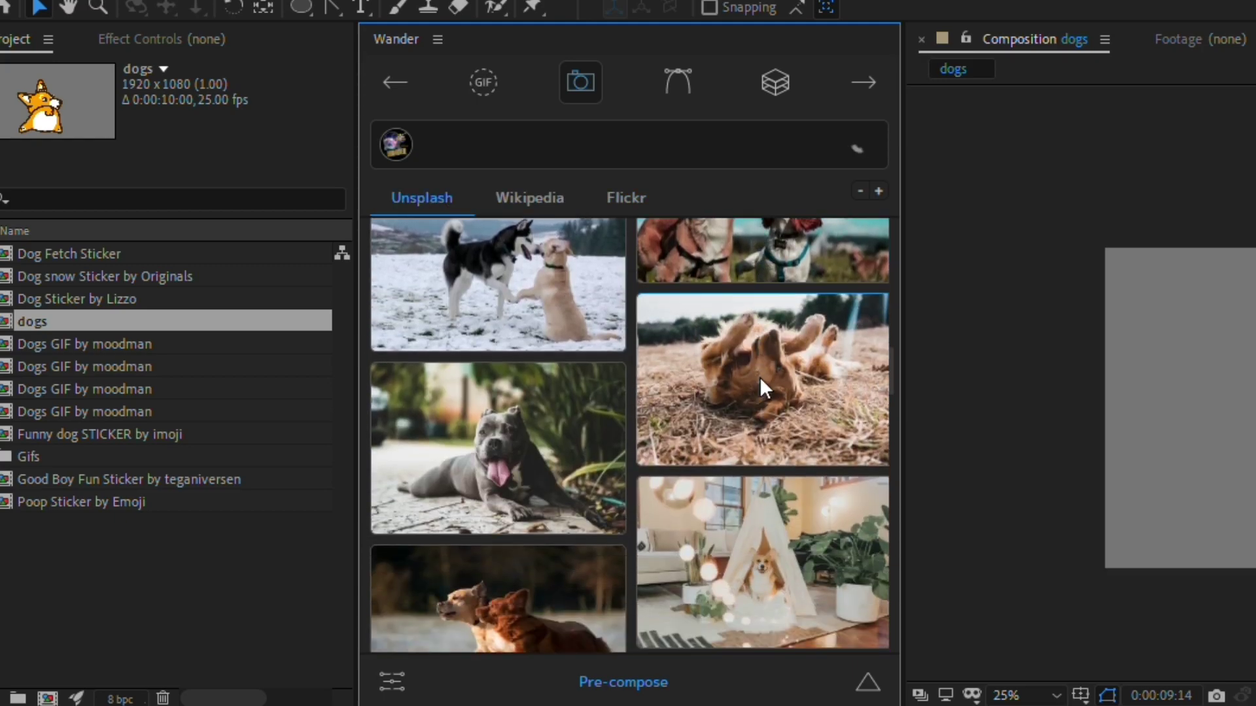
click(760, 378)
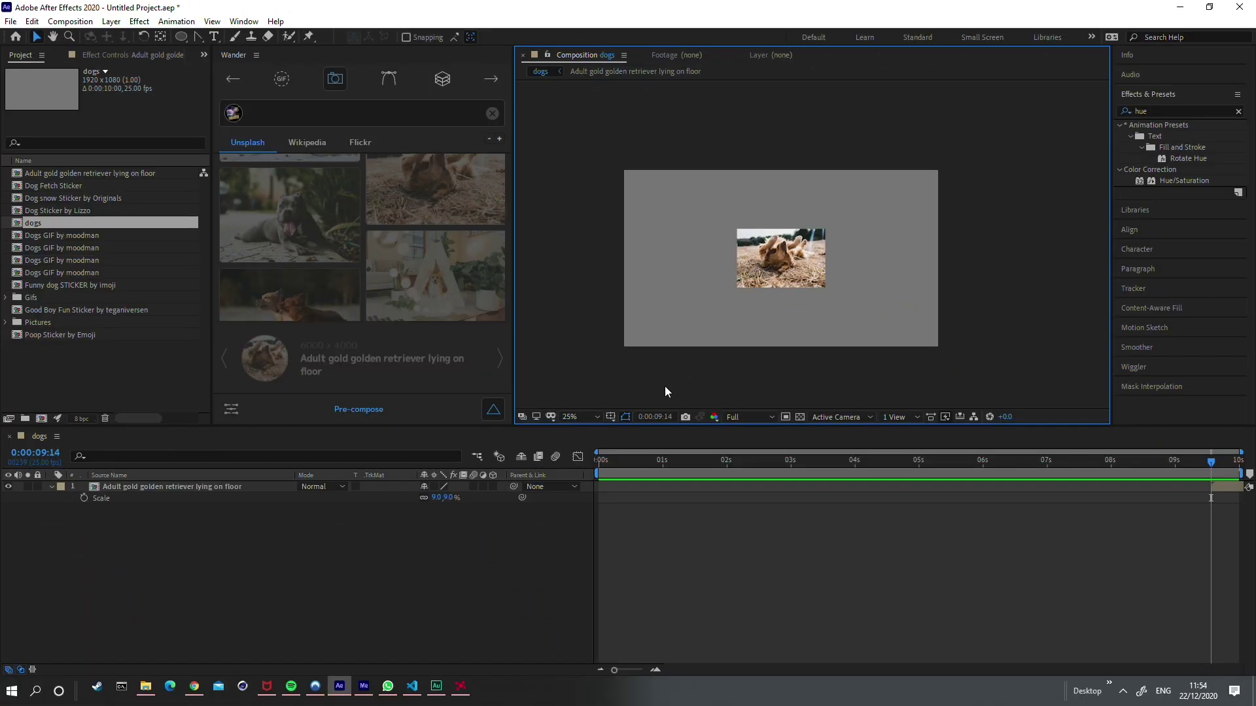
Step: Scale the retriever photo layer up to 33%
click(741, 279)
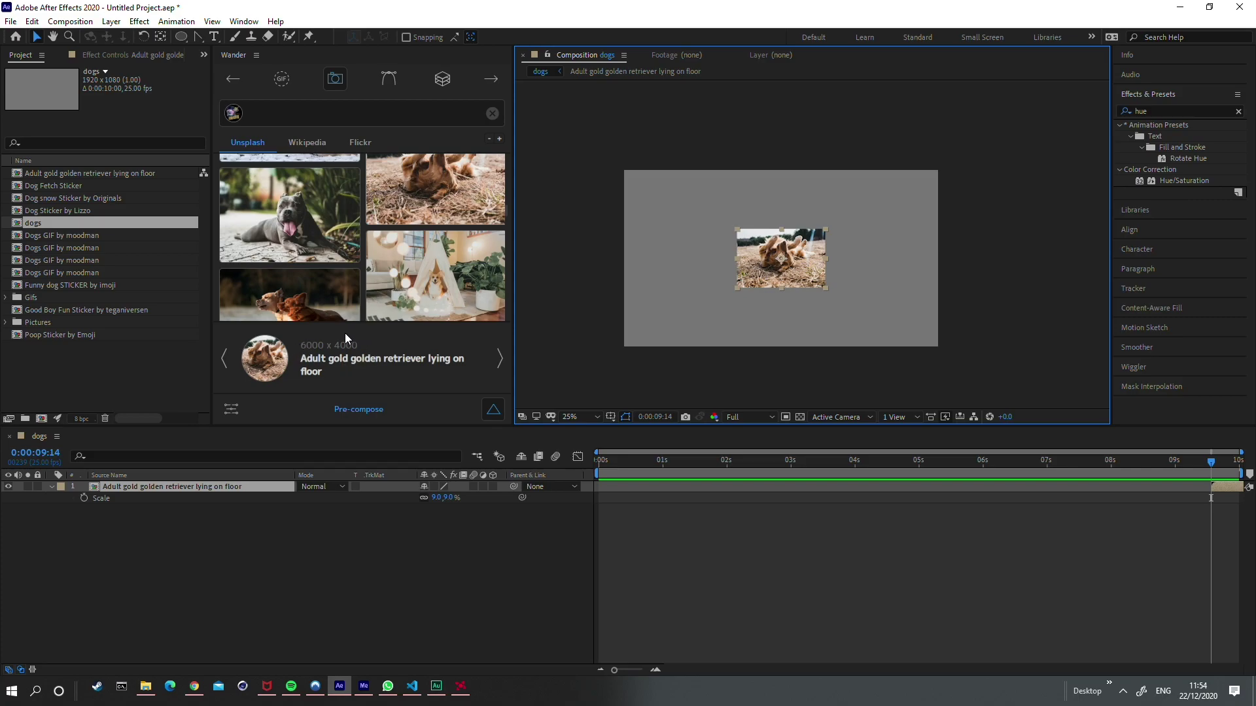
click(438, 499)
key(Up)
key(Up)
key(Up)
key(Up)
key(Up)
key(Up)
key(Up)
key(Up)
key(Up)
key(Up)
drag(439, 498, 438, 498)
click(1013, 319)
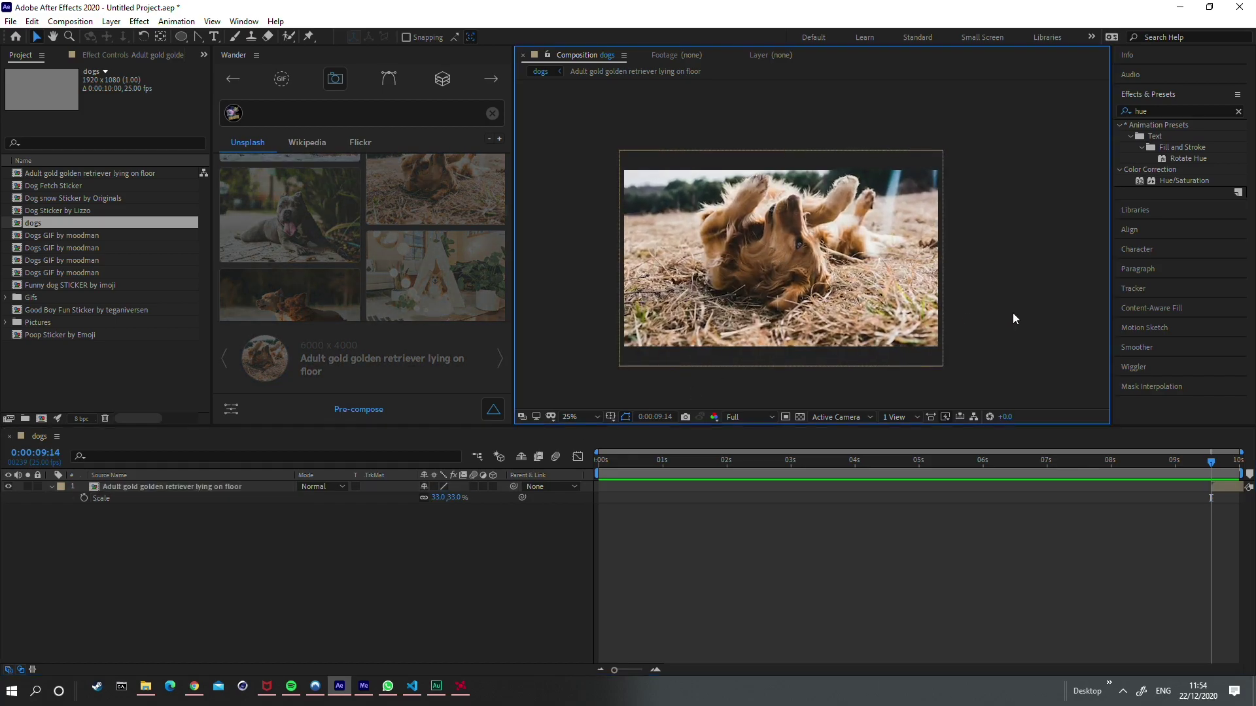
scroll(940, 316, up, 2)
click(940, 316)
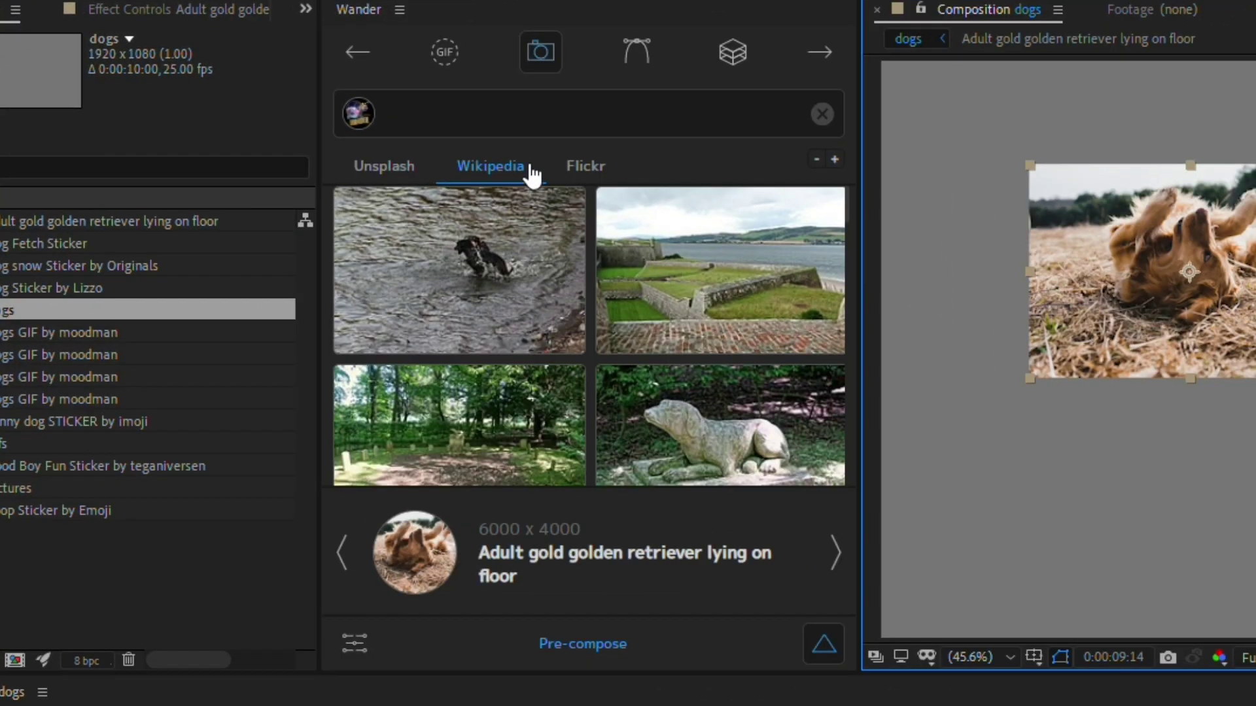
scroll(634, 316, down, 8)
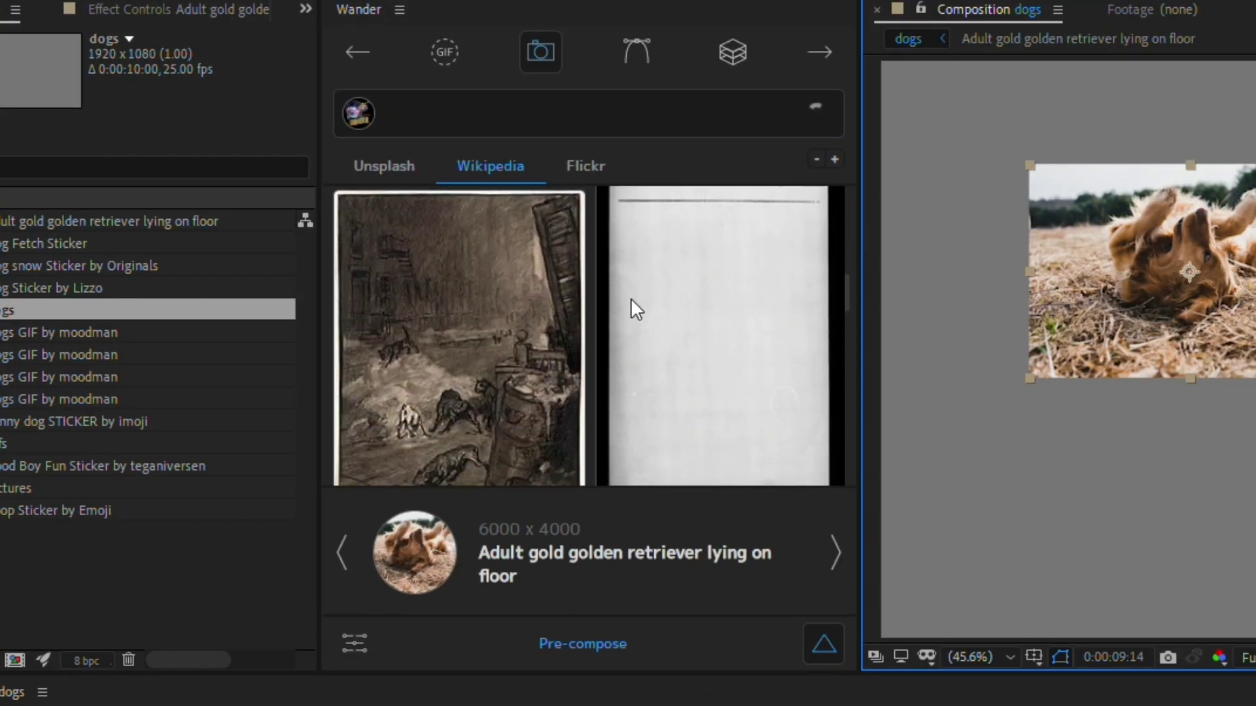
scroll(533, 367, up, 3)
Step: Add the Wikipedia fox illustration and scale it to 30.1%
click(692, 355)
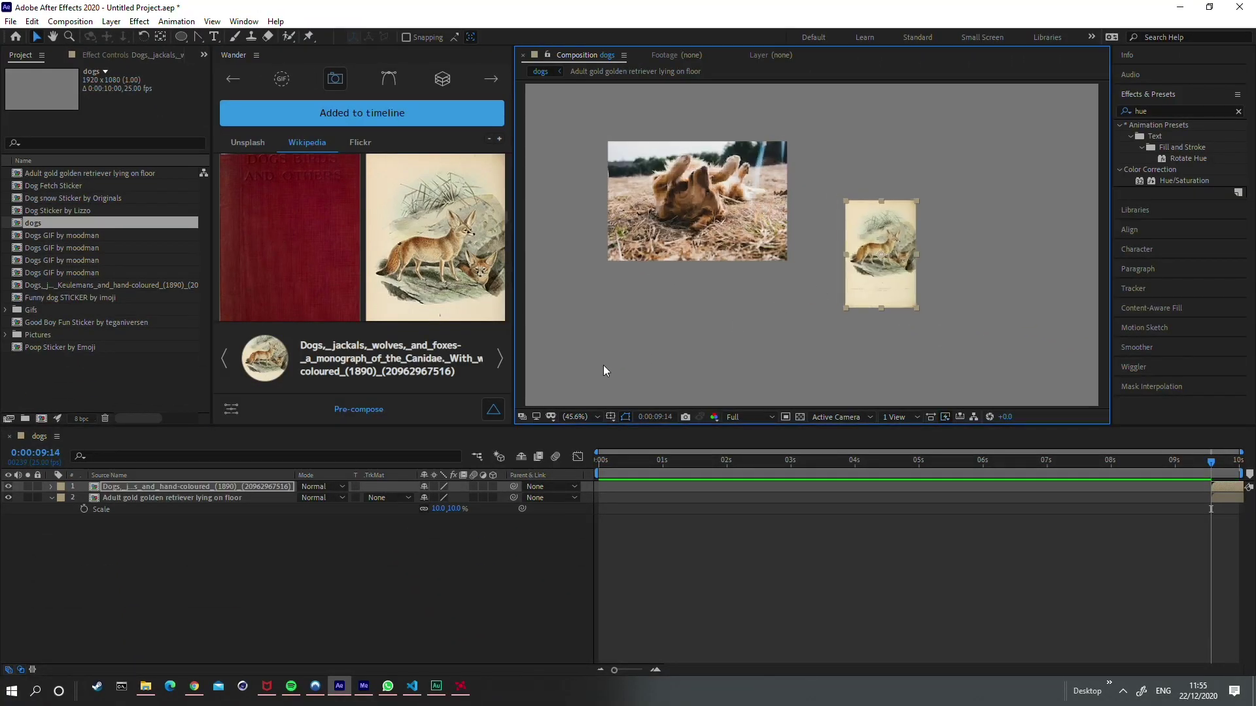
key(s)
drag(446, 497, 458, 495)
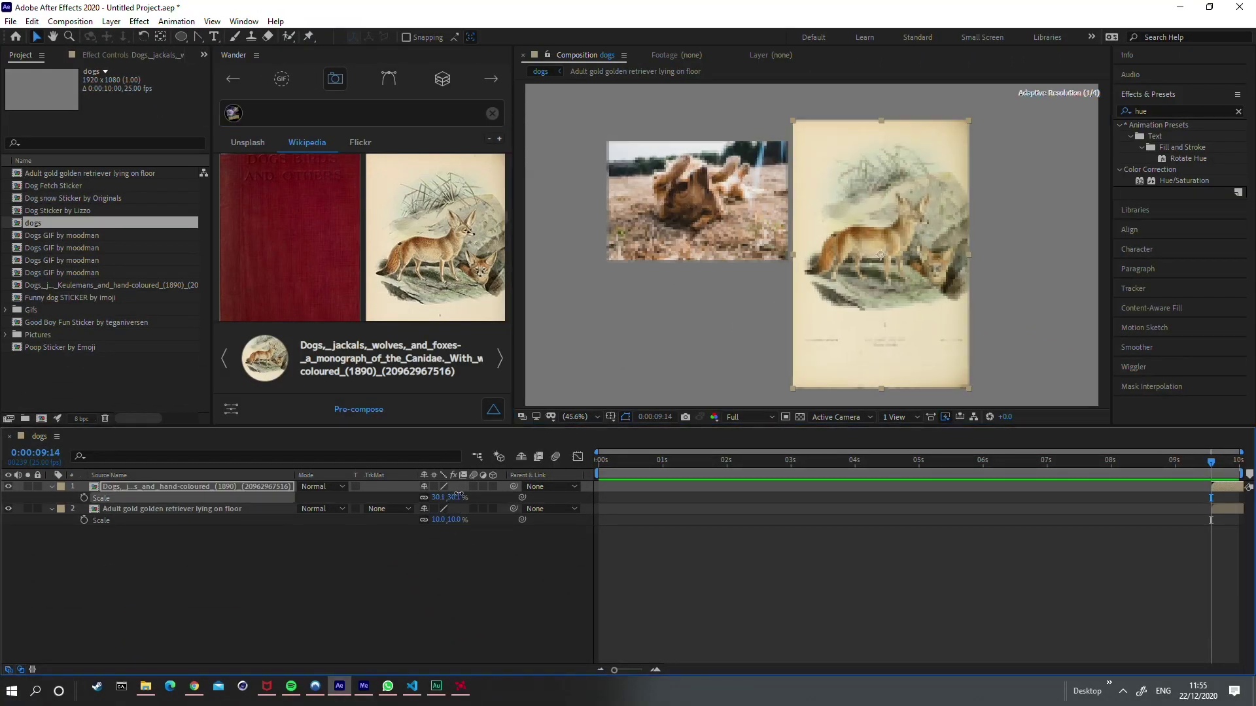
Step: Add the Flickr photo of dogs in grass below the retriever photo, nudging the retriever up
click(360, 142)
scroll(368, 245, down, 8)
scroll(367, 243, down, 3)
scroll(367, 243, up, 4)
click(435, 252)
drag(818, 270, 703, 351)
drag(709, 216, 715, 201)
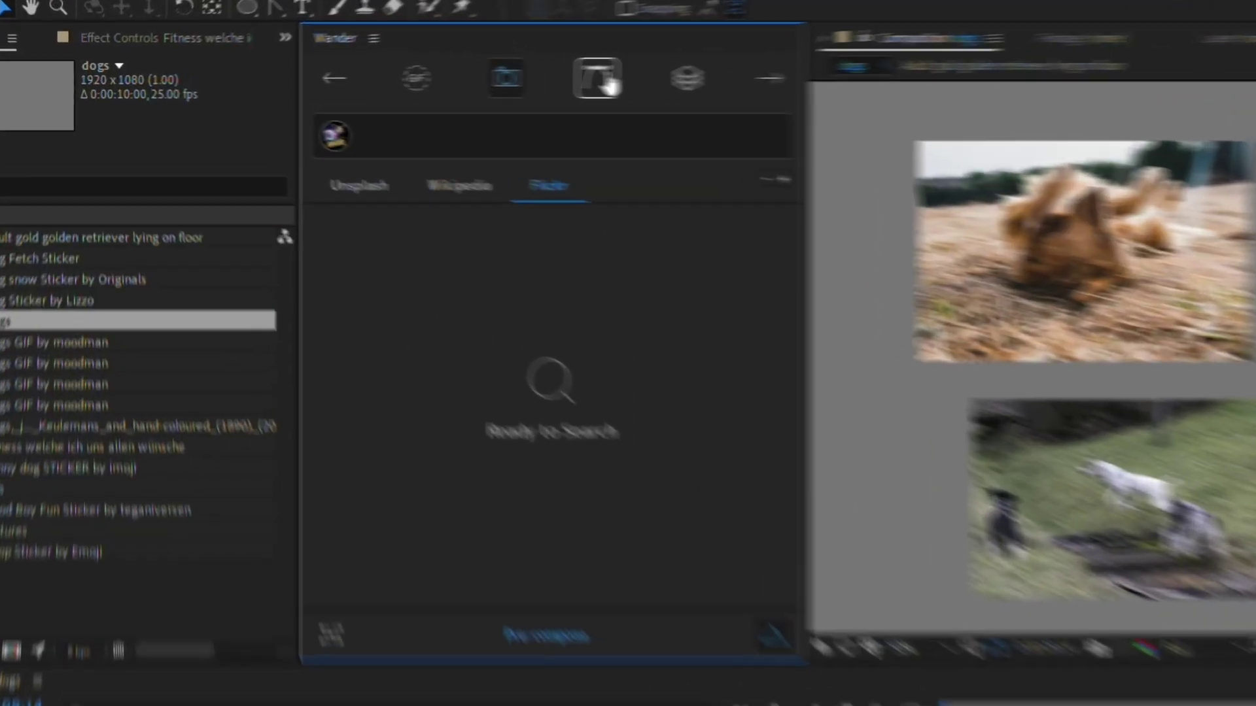
Step: Add the Face with tears of joy vector emoji as a shape layer and expand its contents
click(391, 82)
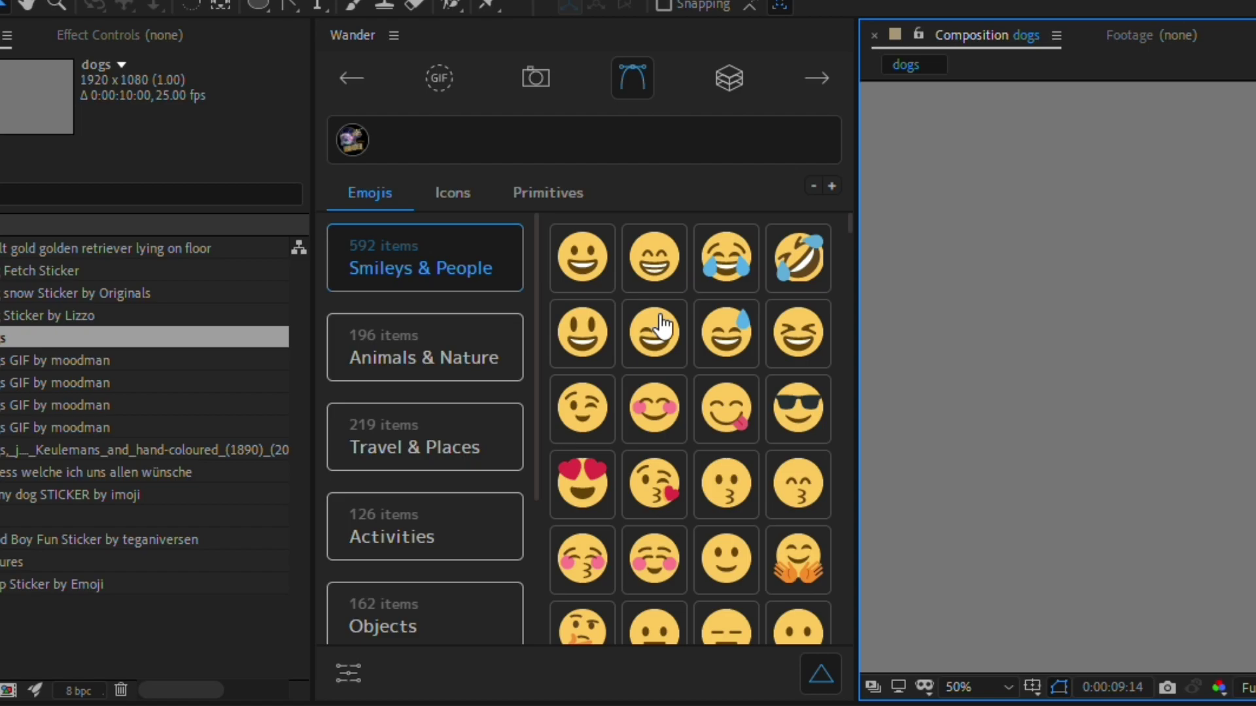
double_click(737, 265)
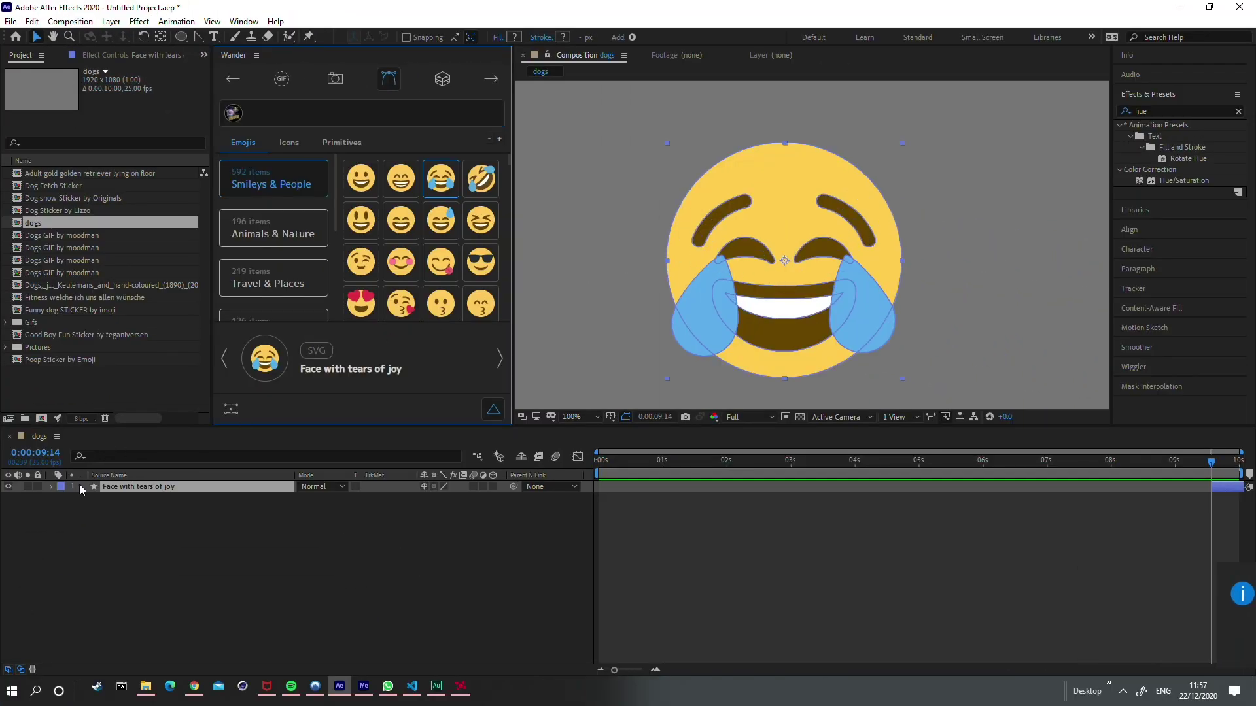
click(52, 487)
click(64, 499)
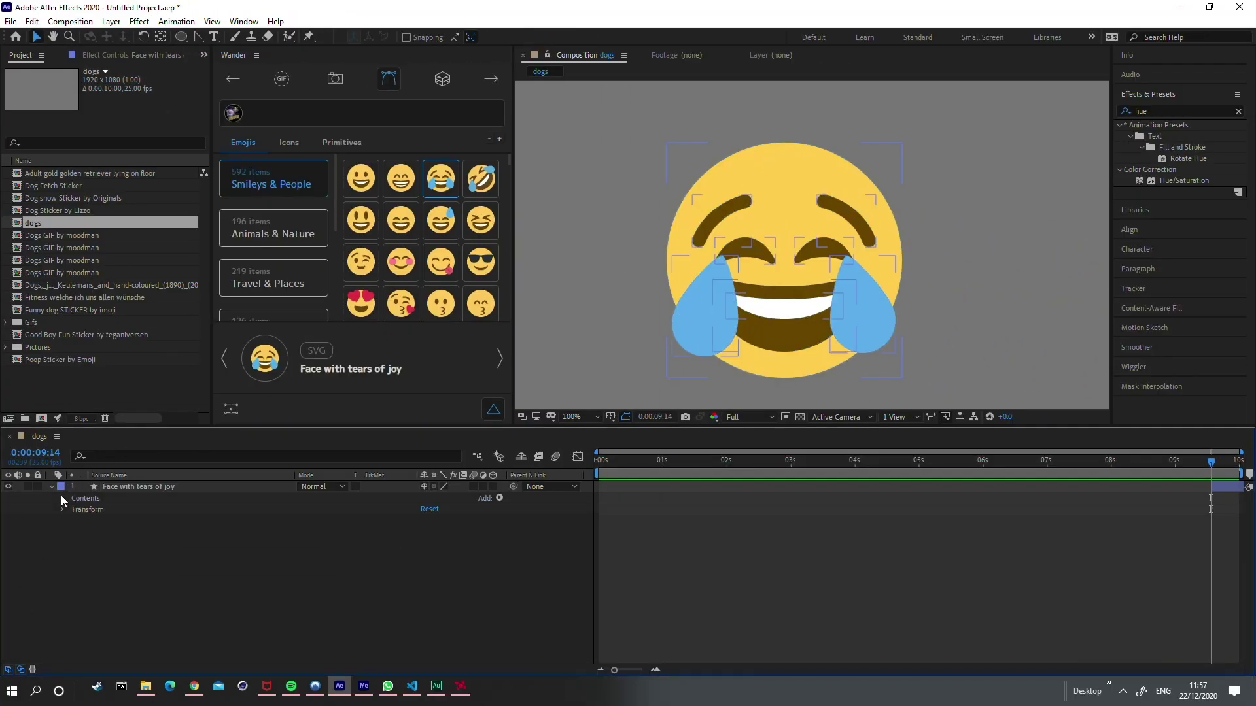
Step: Inspect the emoji's shape groups, briefly hiding Group 1's blue tears, then undo the hide
click(81, 510)
click(95, 521)
click(96, 532)
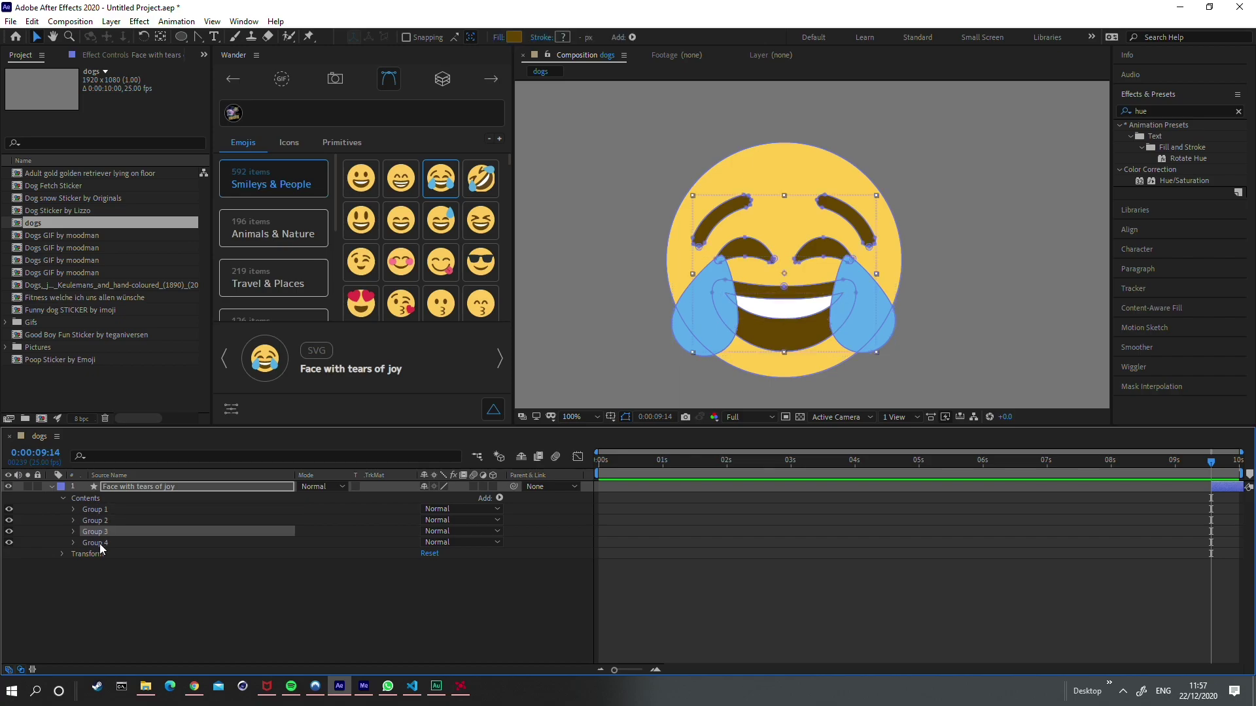
click(9, 509)
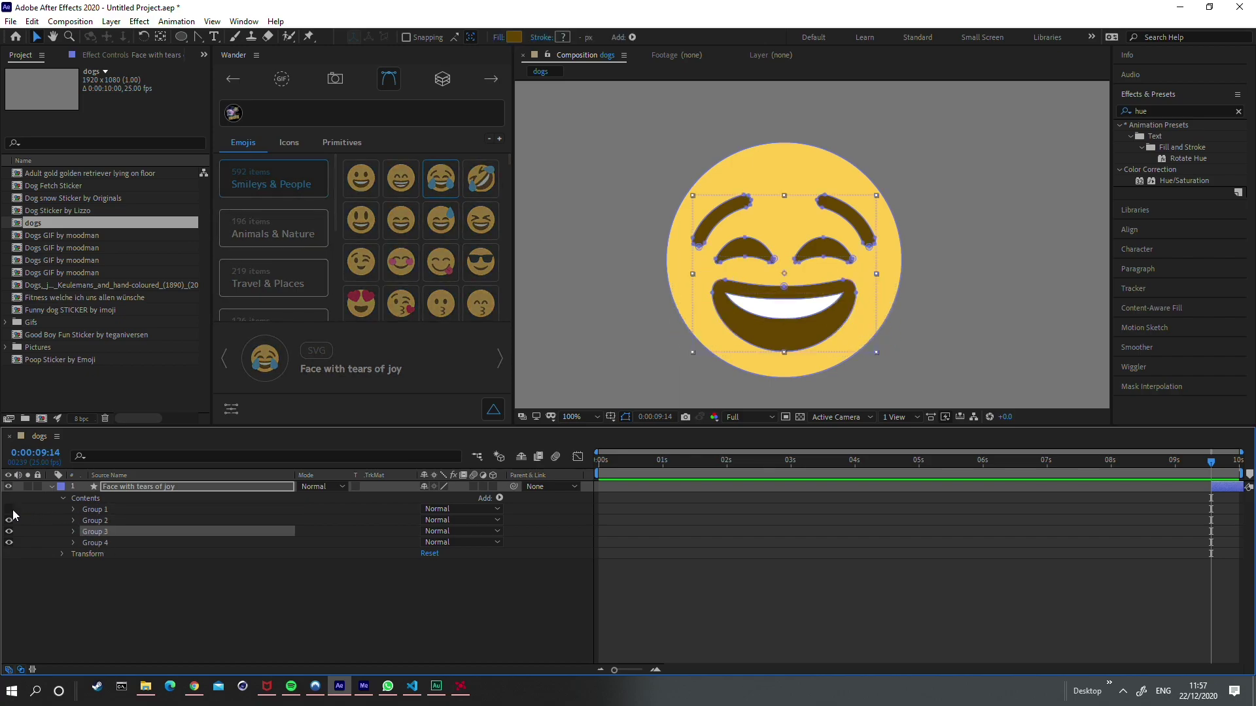
key(ctrl+z)
key(ctrl+z)
Step: Add a Trim Paths operator to Group 2
click(499, 498)
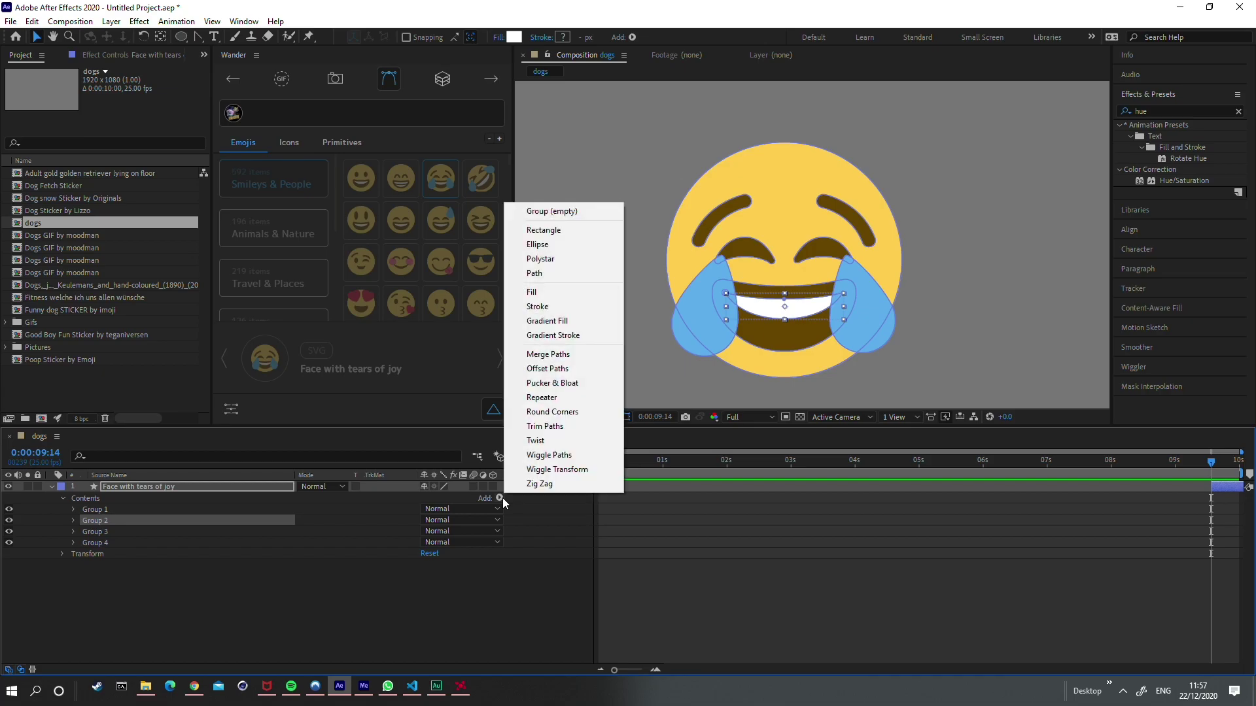
click(570, 427)
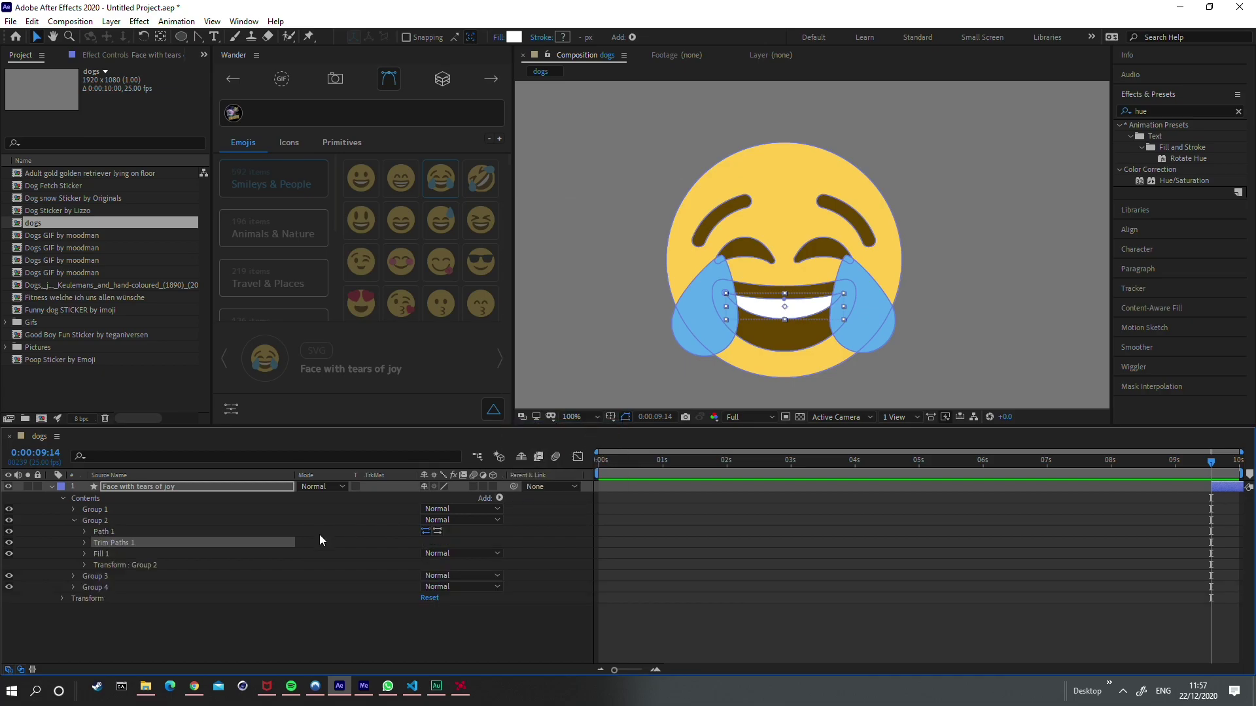
click(273, 230)
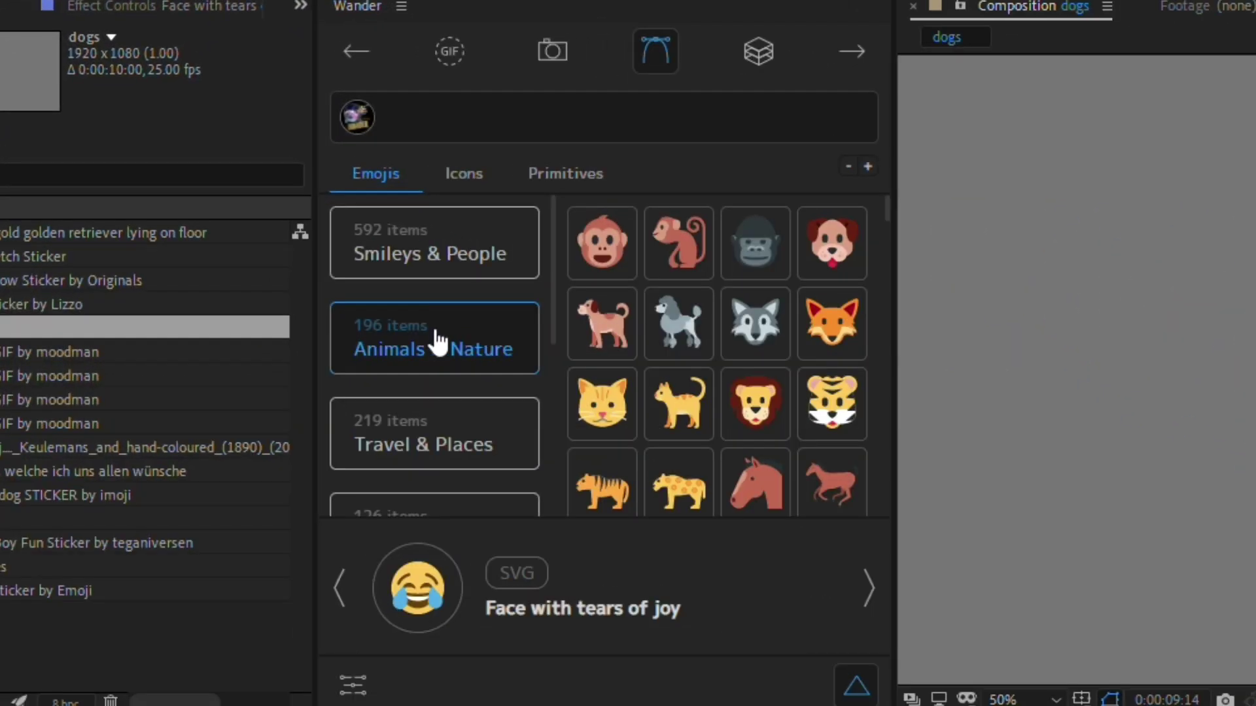
Step: Browse the Travel & Places, Activities, Smileys & People and Objects emojis, then switch to Wander's Icons collection
scroll(468, 376, down, 2)
click(476, 329)
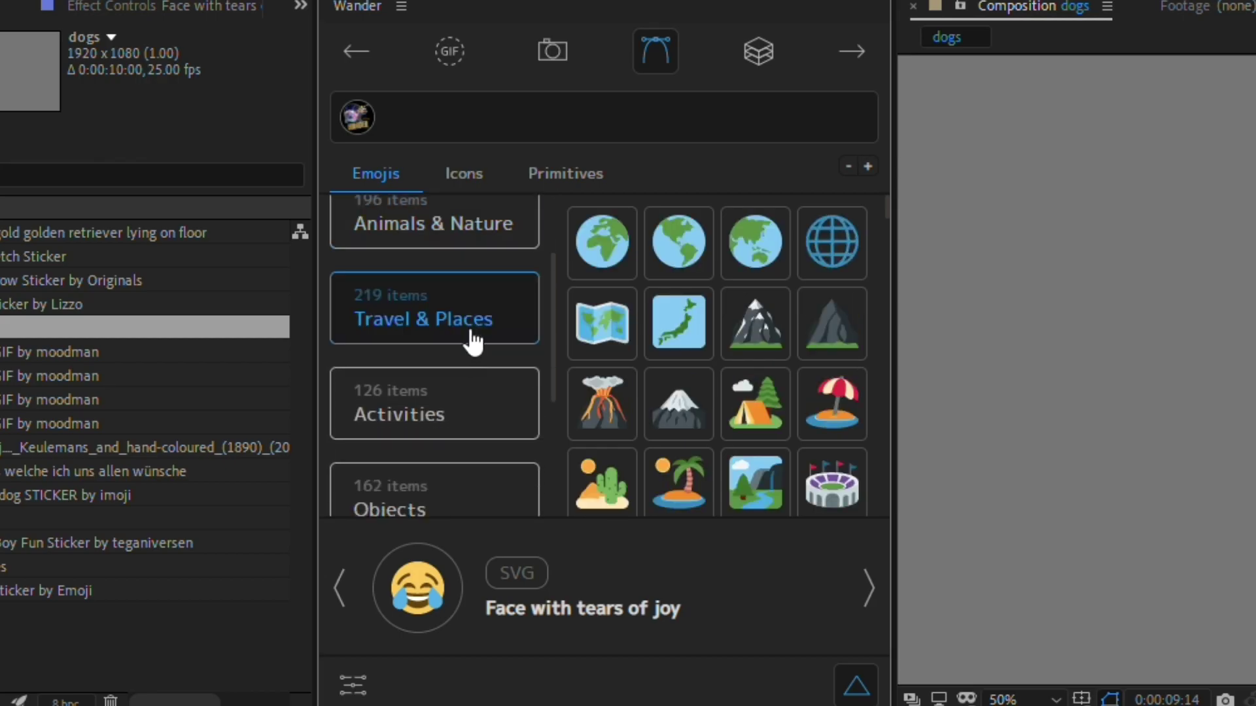
click(466, 404)
scroll(465, 392, up, 2)
click(469, 254)
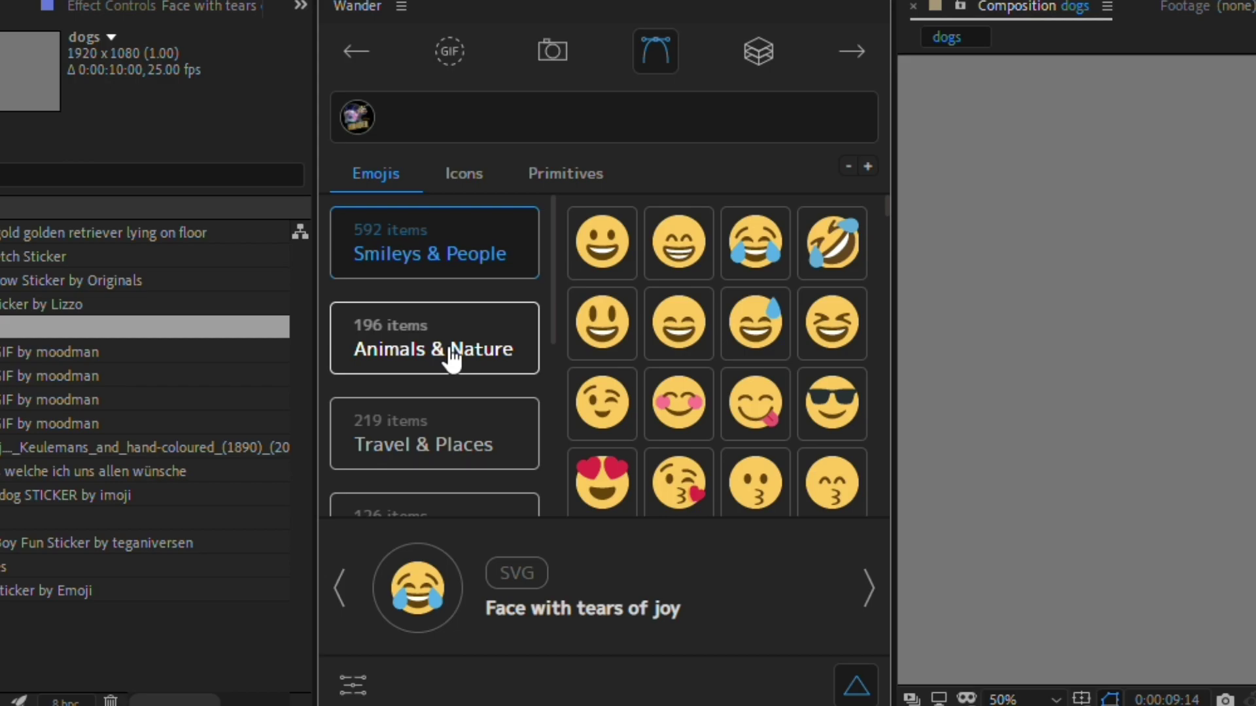
scroll(450, 367, down, 3)
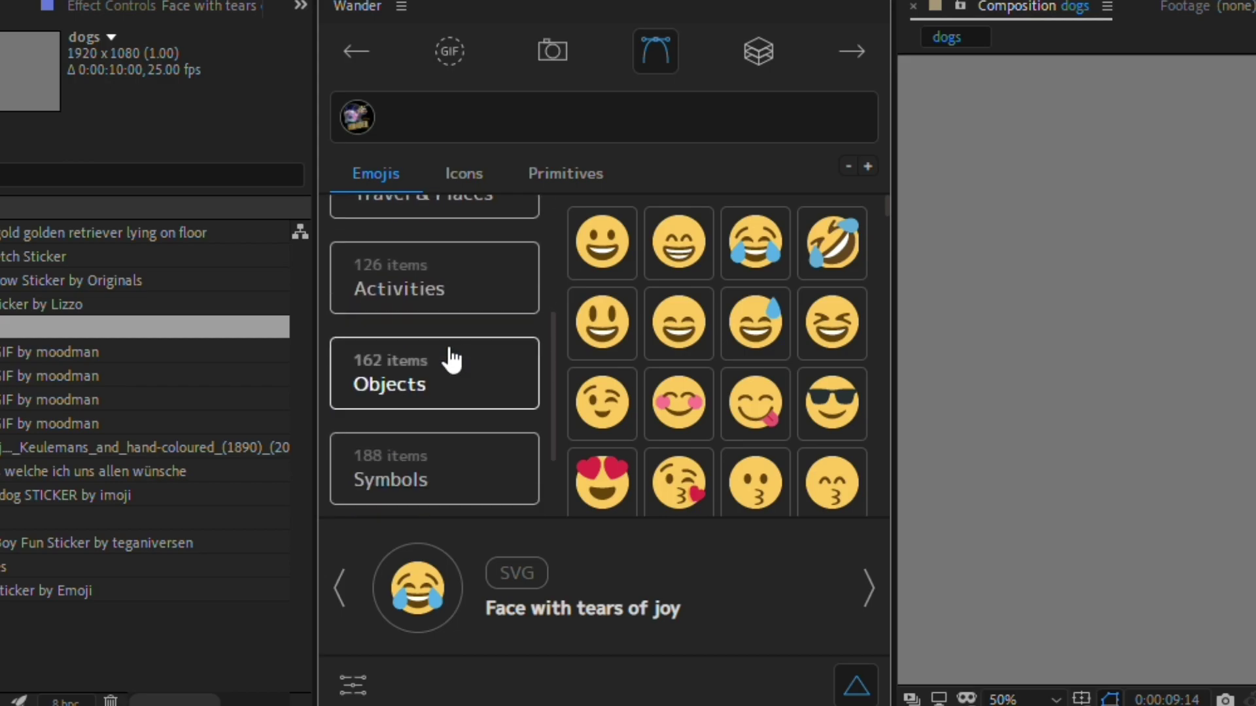
click(449, 361)
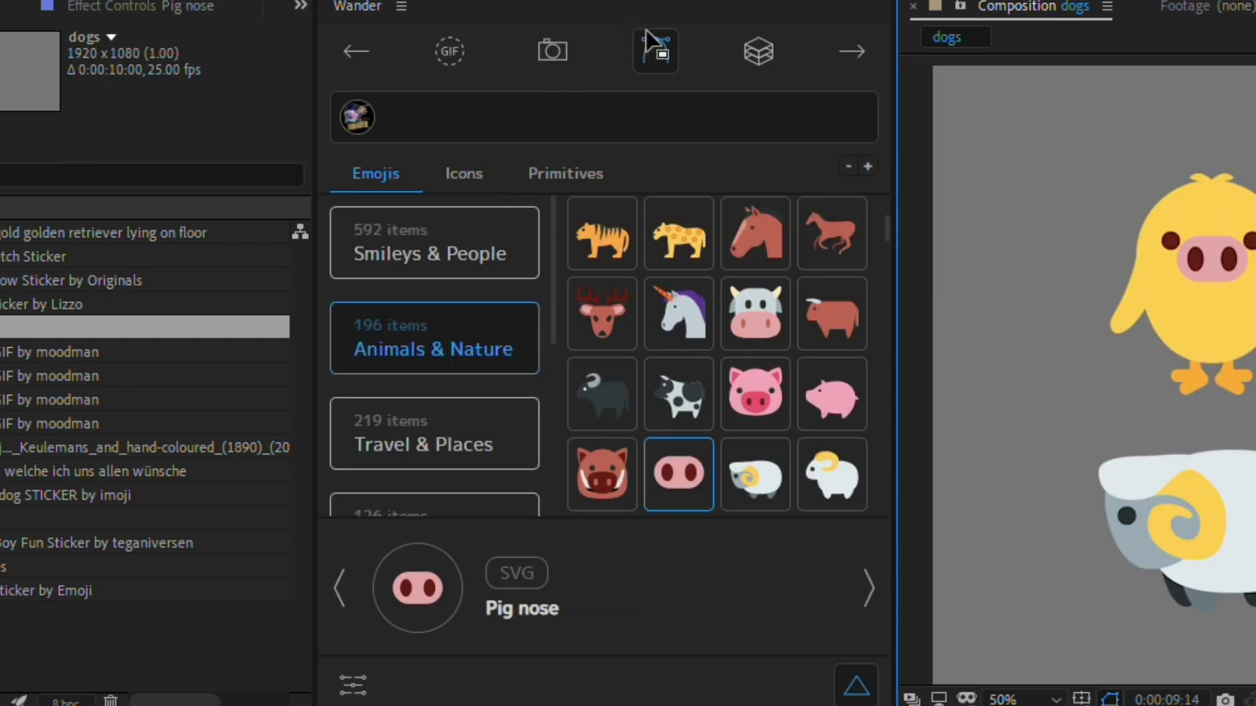
click(471, 176)
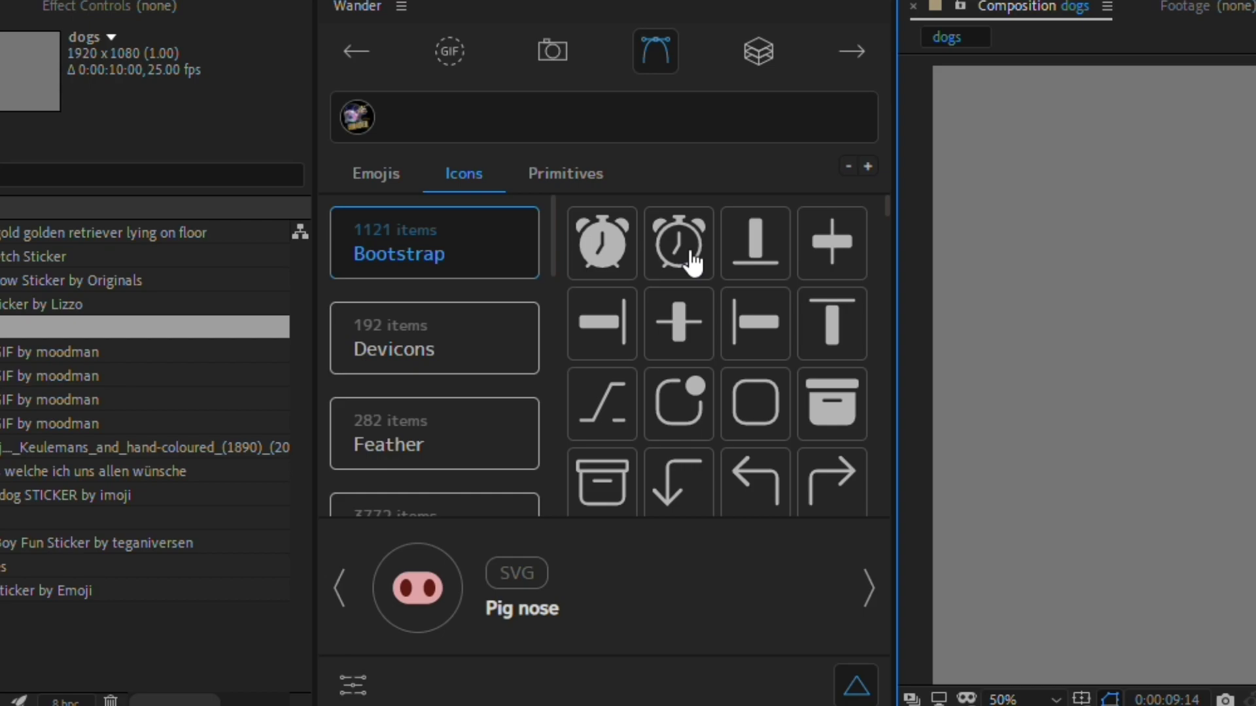
Step: Browse the Devicons, Feather, Gameicons and Grammet icon sets
scroll(695, 392, down, 5)
scroll(697, 391, down, 10)
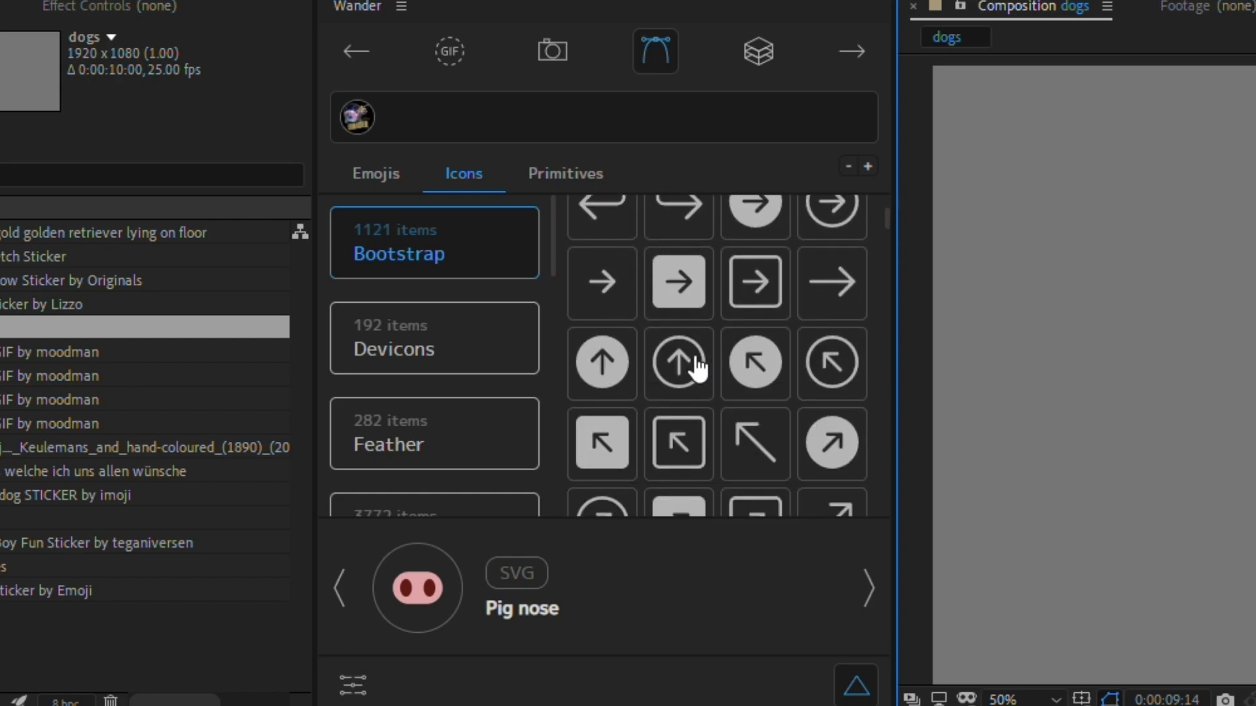
scroll(697, 368, up, 10)
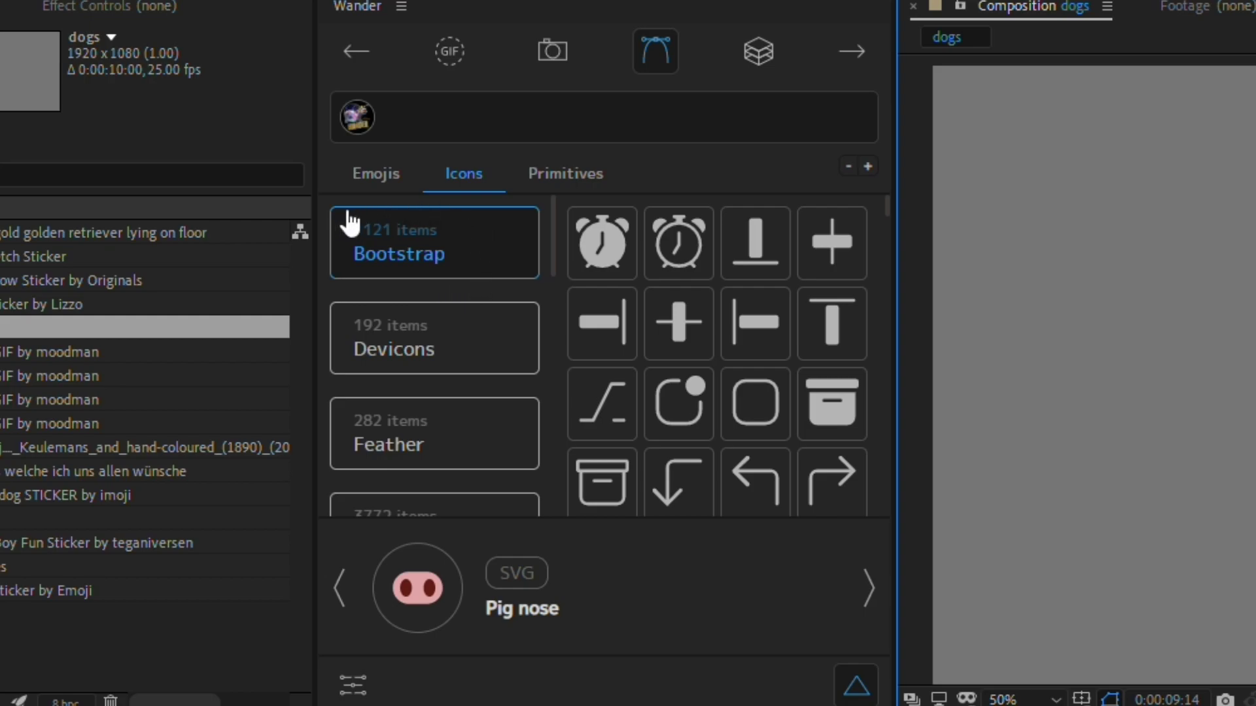
scroll(650, 308, down, 2)
click(517, 363)
scroll(651, 369, down, 3)
click(456, 468)
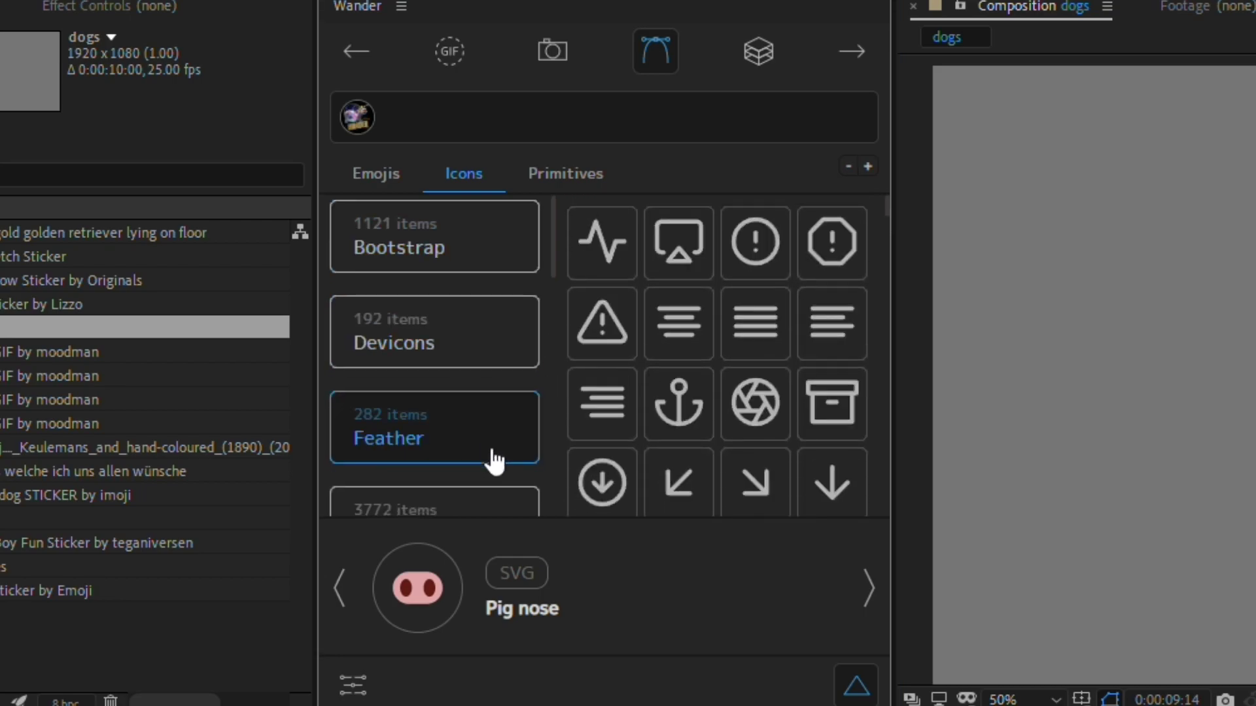
scroll(493, 457, down, 1)
scroll(639, 415, down, 6)
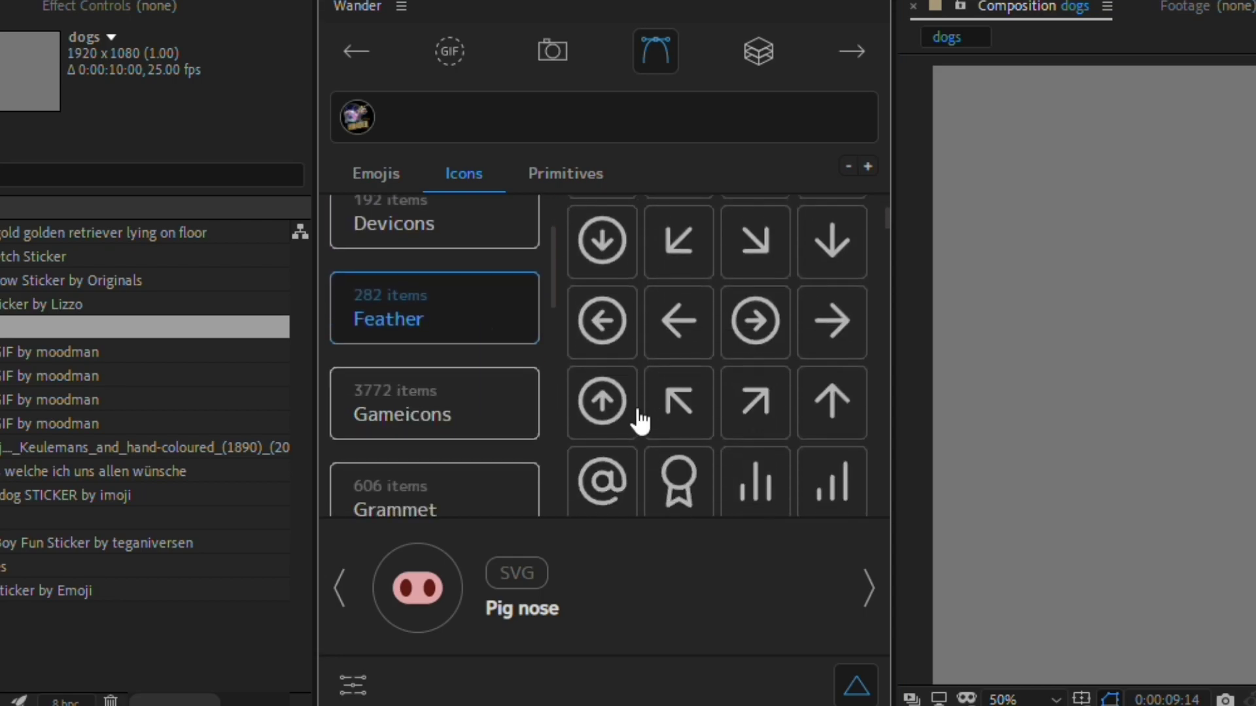
click(505, 421)
scroll(630, 400, down, 2)
Step: Search Wander's icons for 'arrow', bringing up 95 Bootstrap arrow results
scroll(478, 451, down, 2)
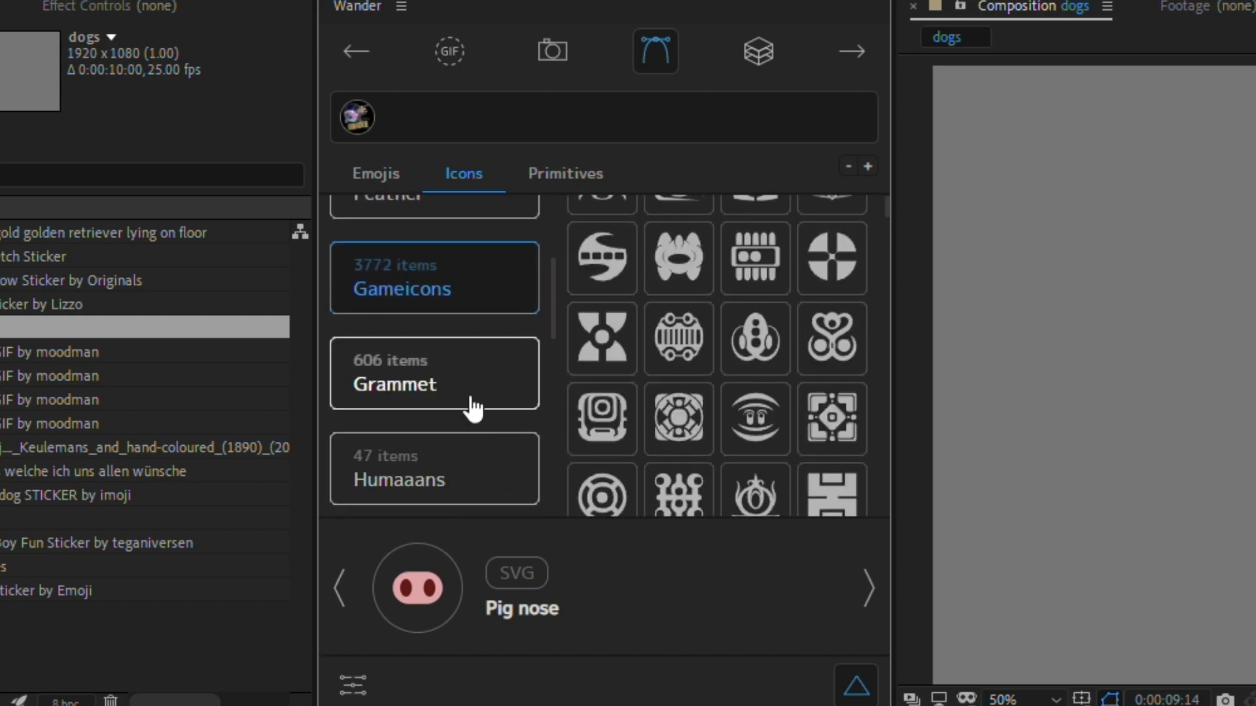
click(474, 409)
scroll(681, 426, down, 3)
scroll(468, 443, down, 4)
scroll(472, 425, up, 6)
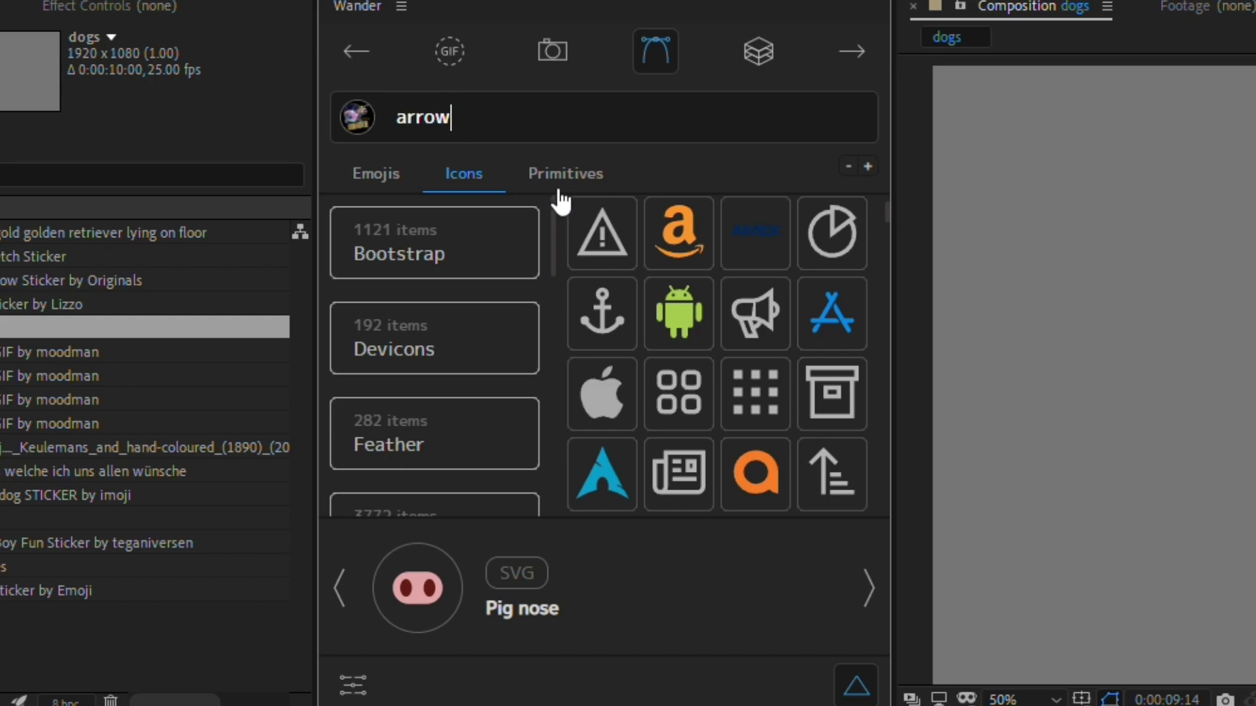
key(Return)
scroll(752, 327, down, 10)
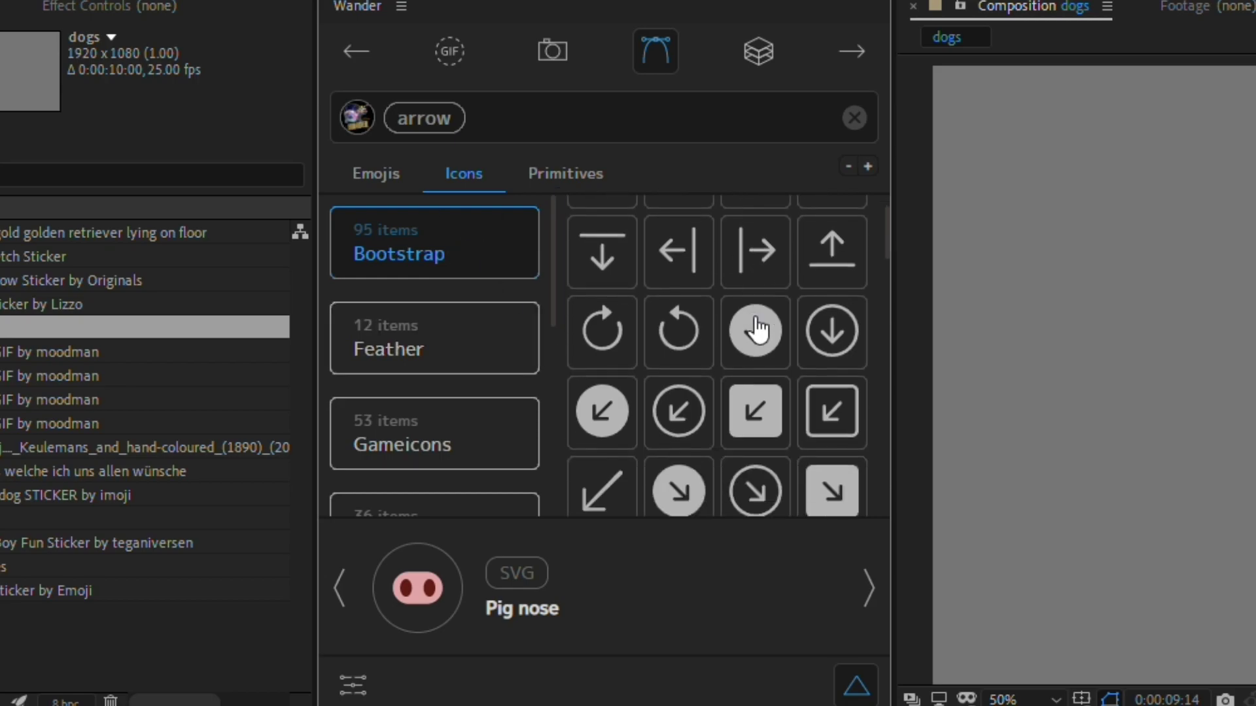
scroll(757, 339, up, 10)
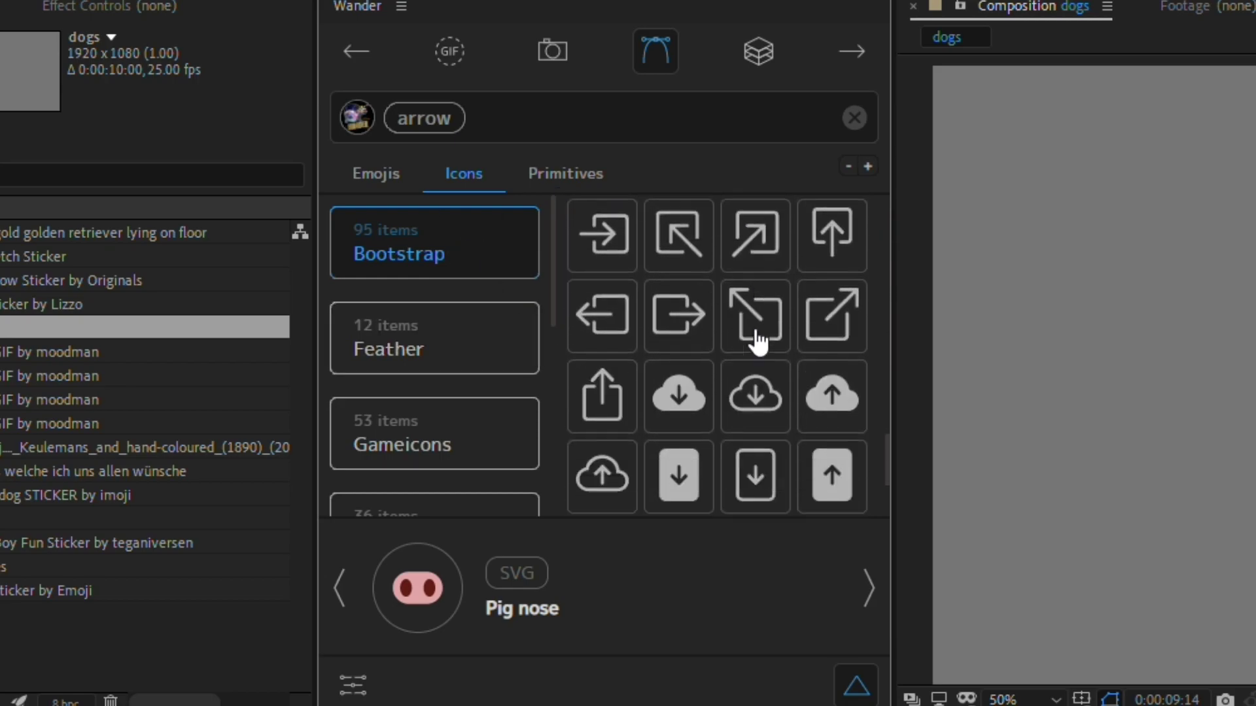
Step: Add isosceles triangle, nonagon and square primitives, placing the nonagon right and the square left of the triangle
click(583, 181)
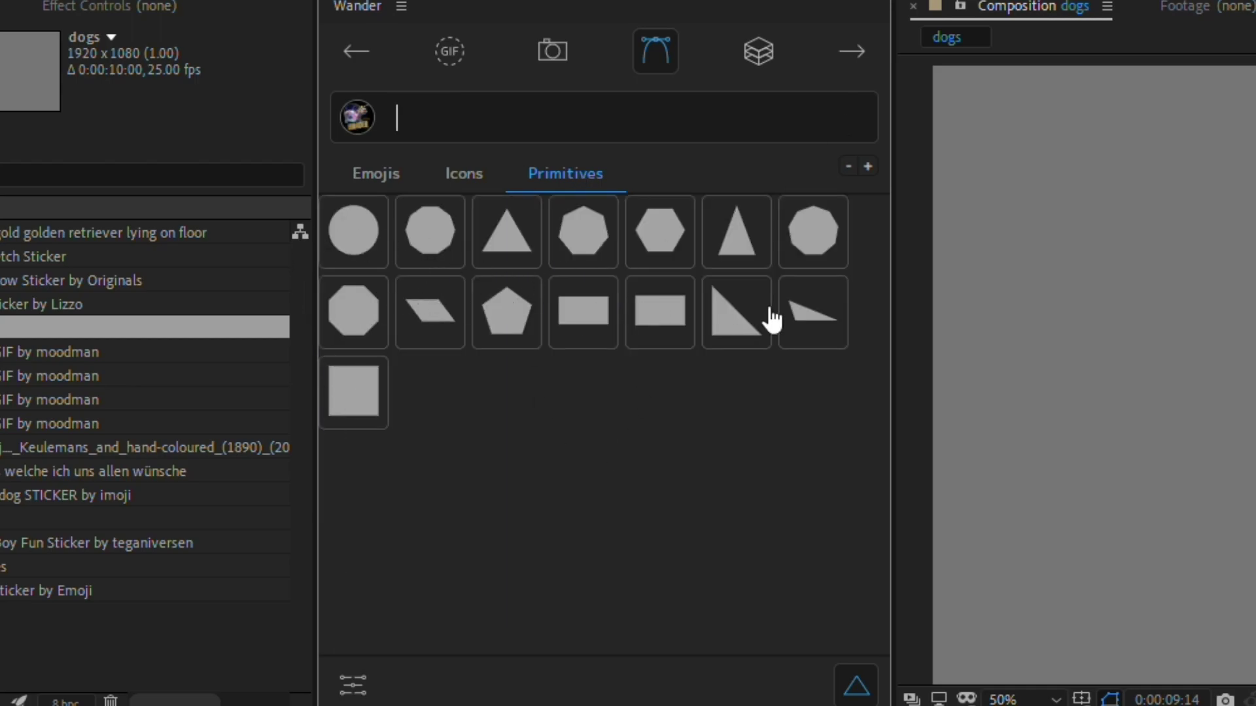
double_click(739, 236)
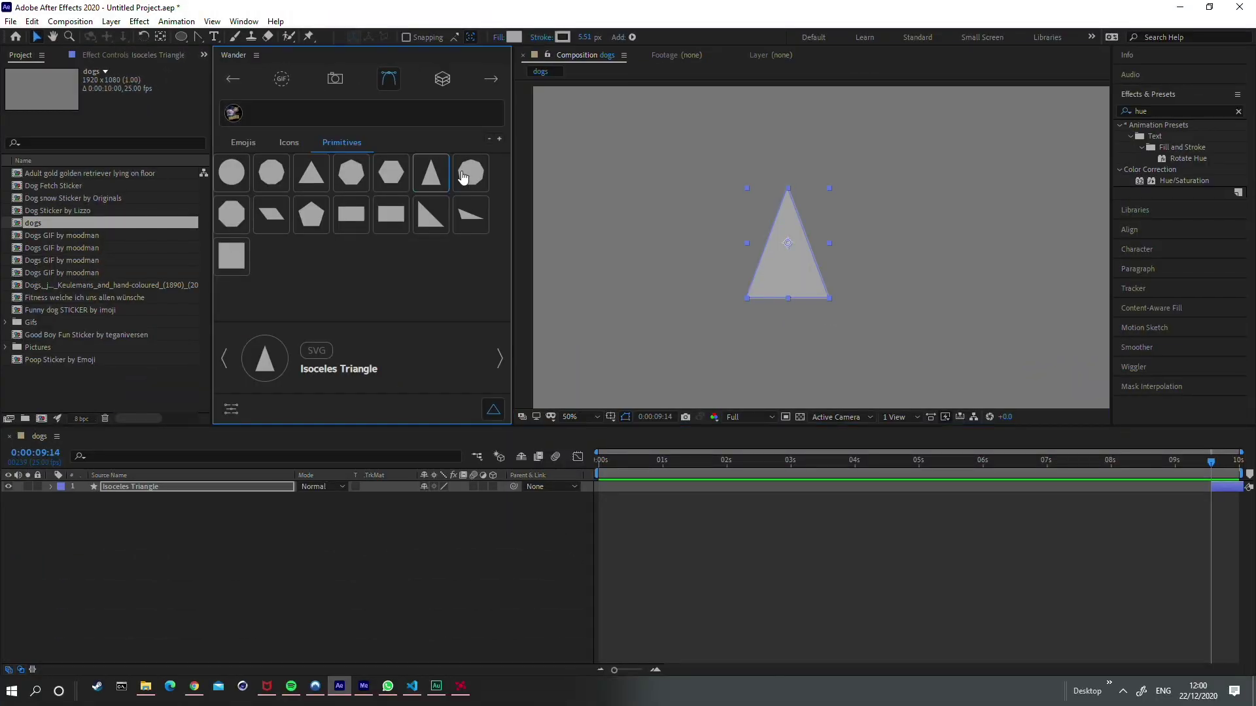
double_click(813, 231)
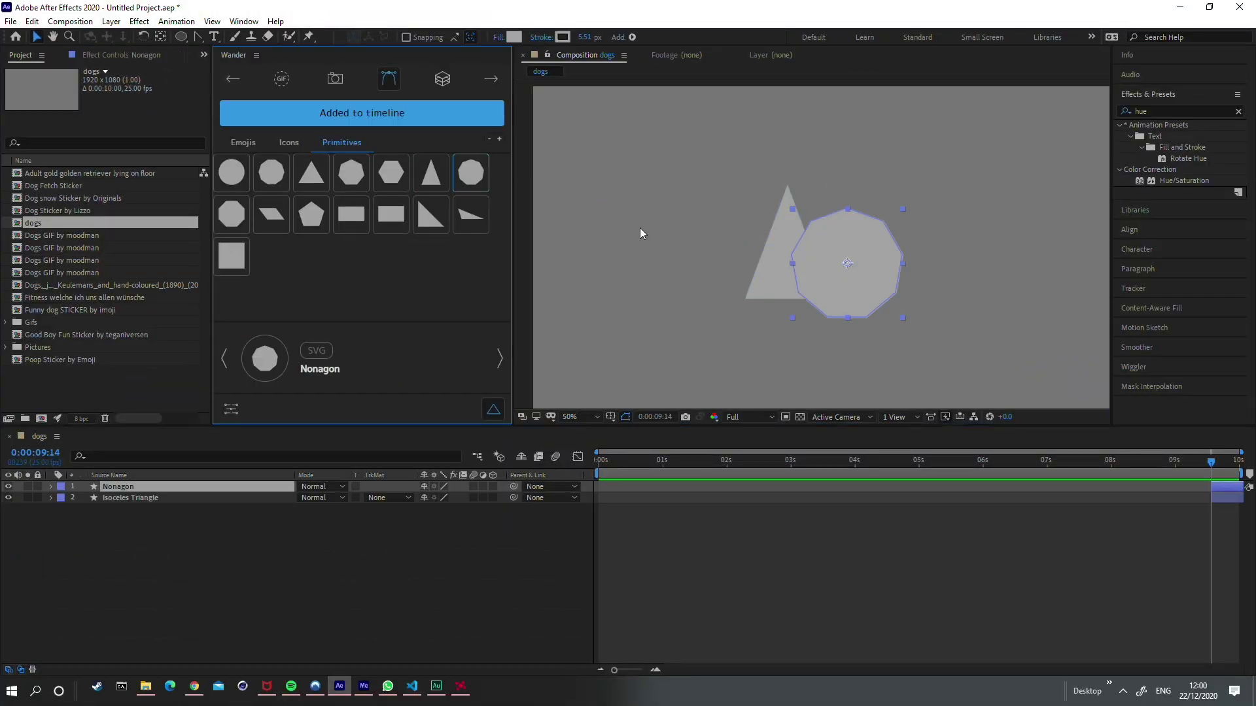
drag(852, 278, 967, 242)
click(952, 325)
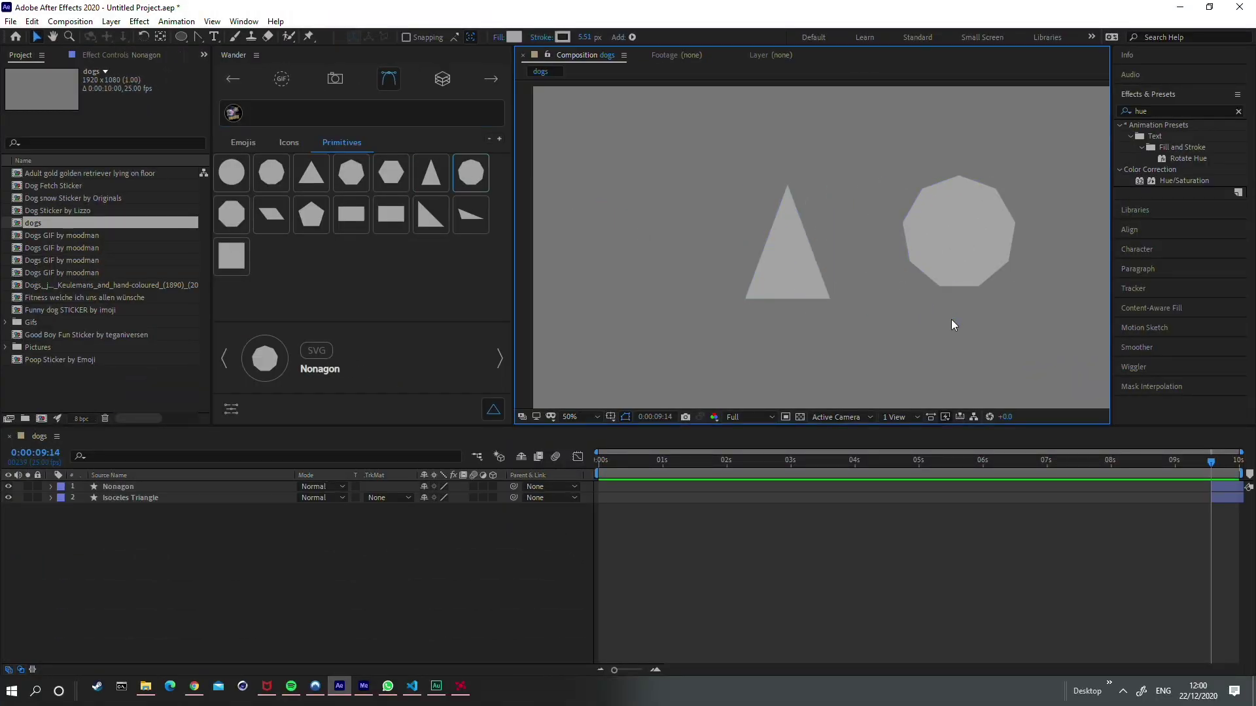
double_click(231, 256)
drag(814, 276, 602, 279)
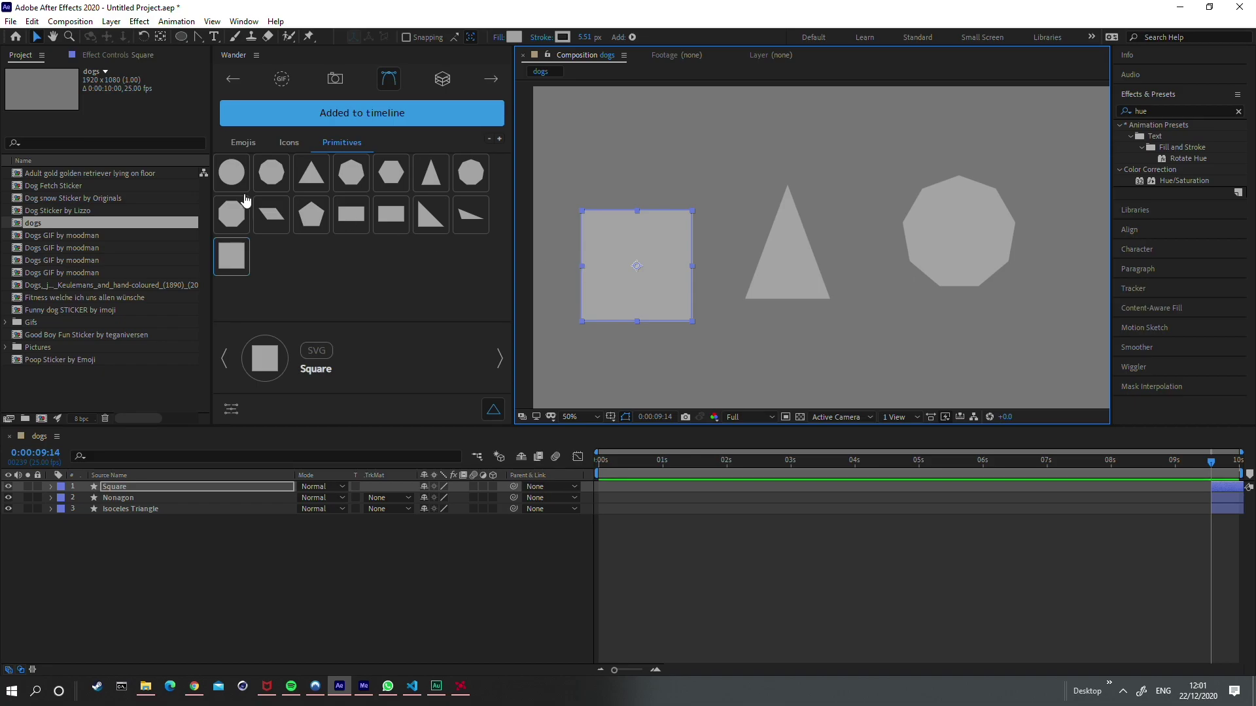
click(442, 78)
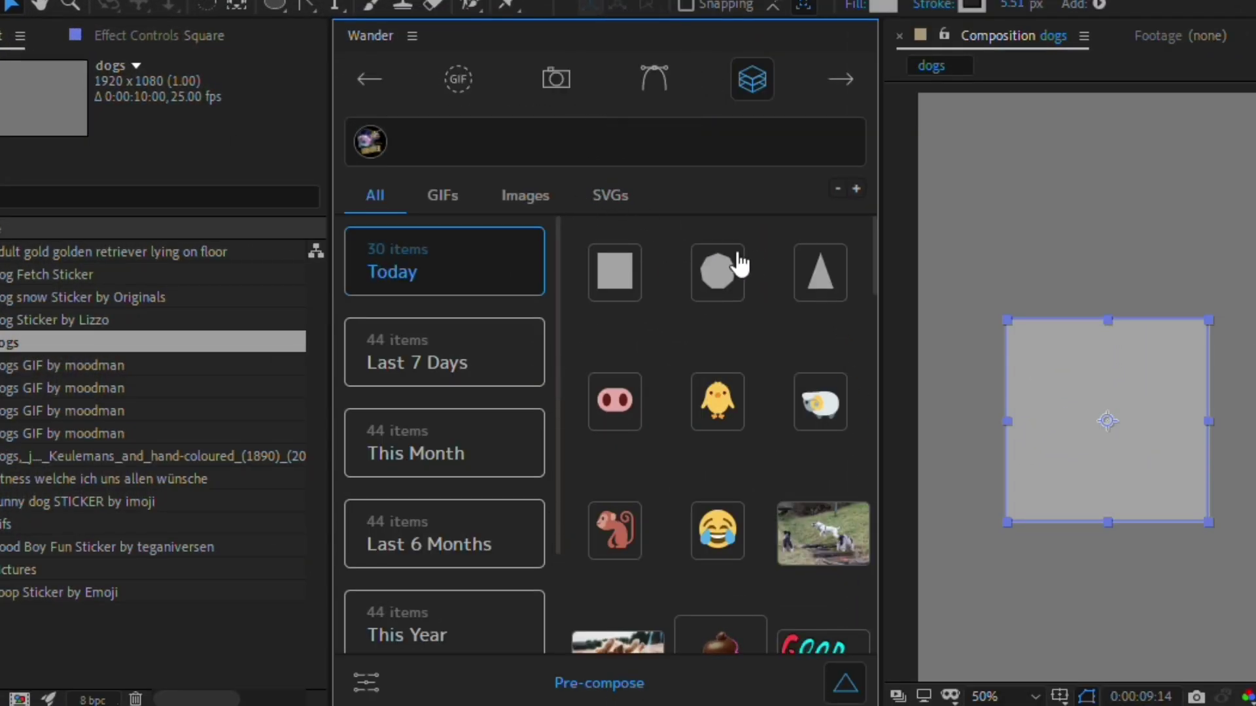
Step: Filter Wander's history by Last 7 Days and This Month, then bring up Wander's main menu
scroll(710, 412, down, 2)
scroll(700, 294, up, 2)
scroll(791, 471, down, 5)
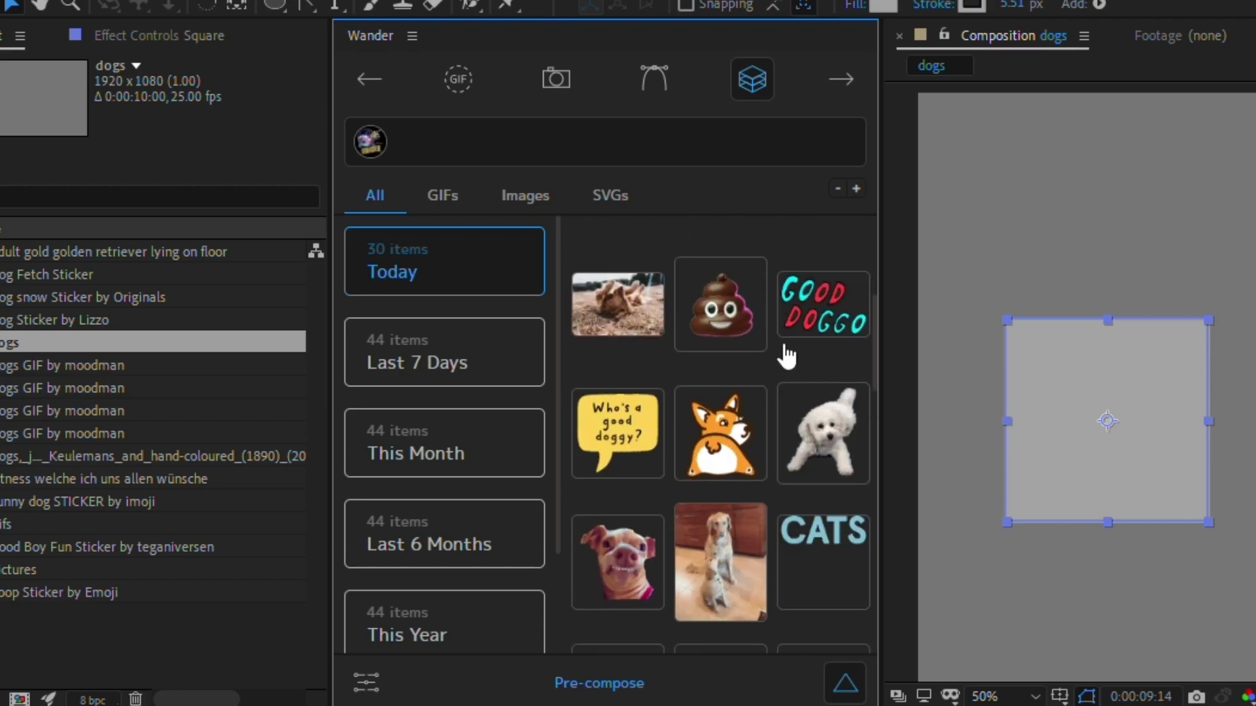
scroll(674, 471, down, 2)
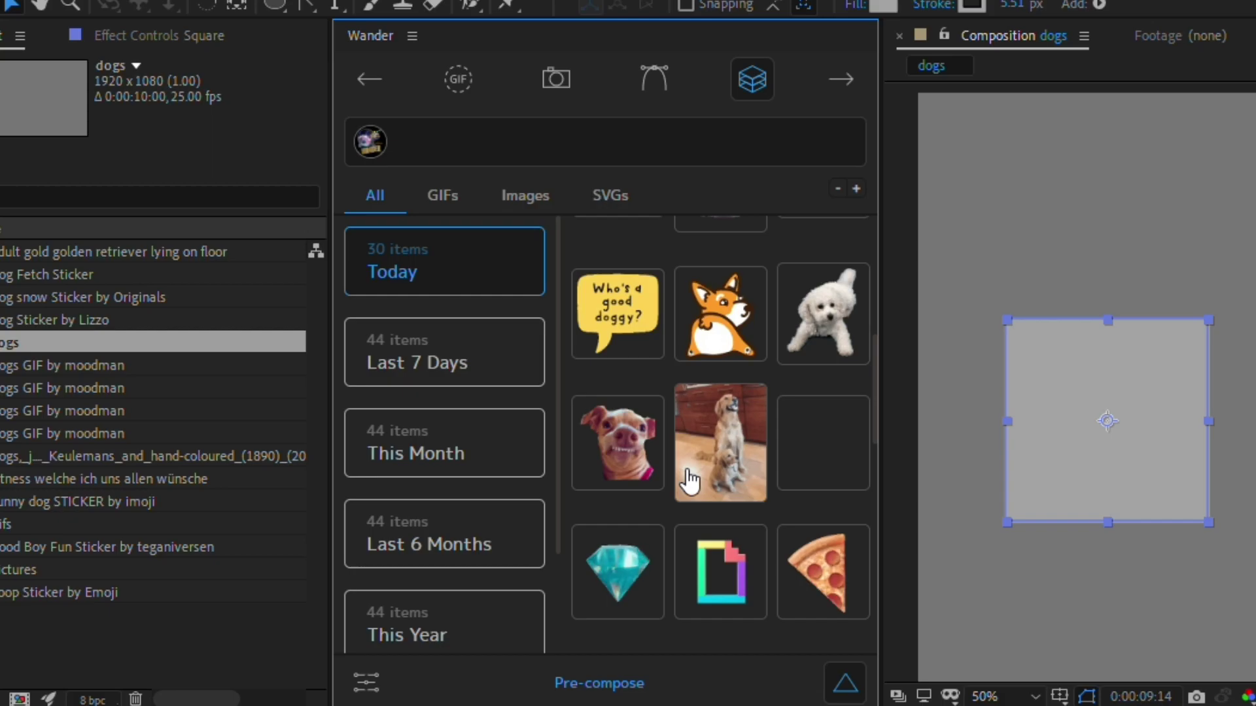
scroll(690, 480, down, 2)
scroll(690, 481, up, 5)
click(471, 350)
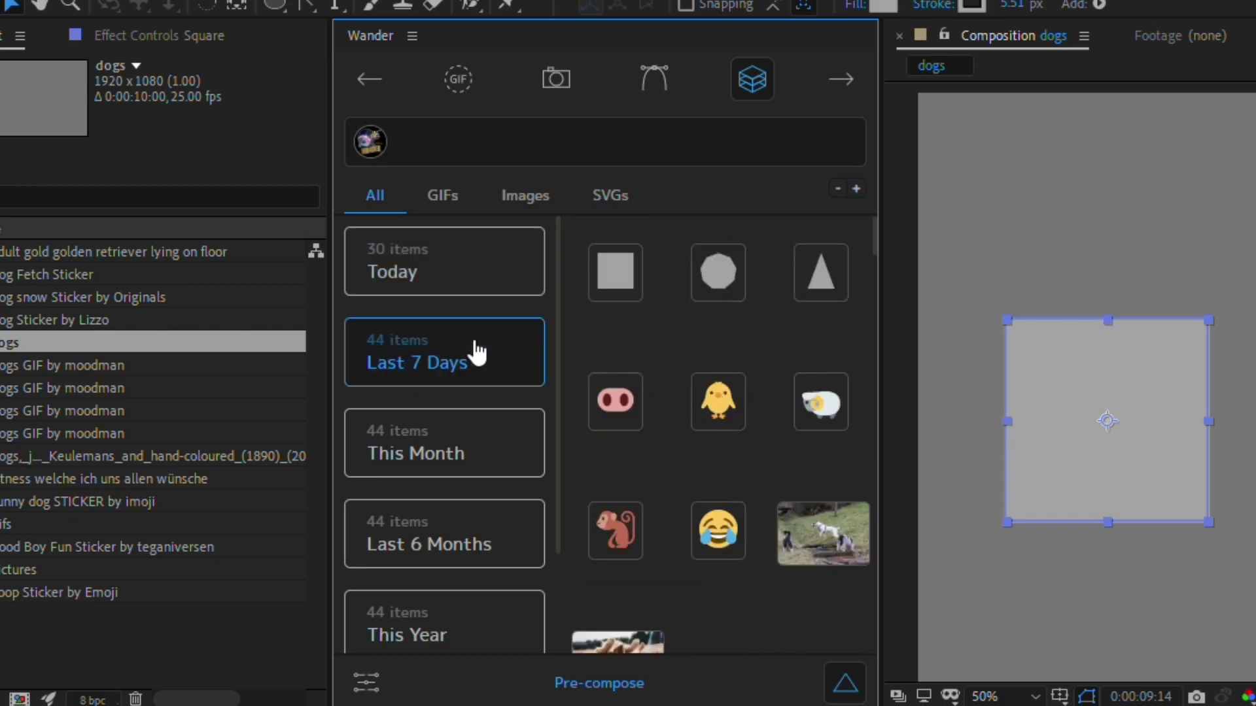
click(498, 456)
scroll(499, 444, down, 3)
scroll(490, 451, up, 3)
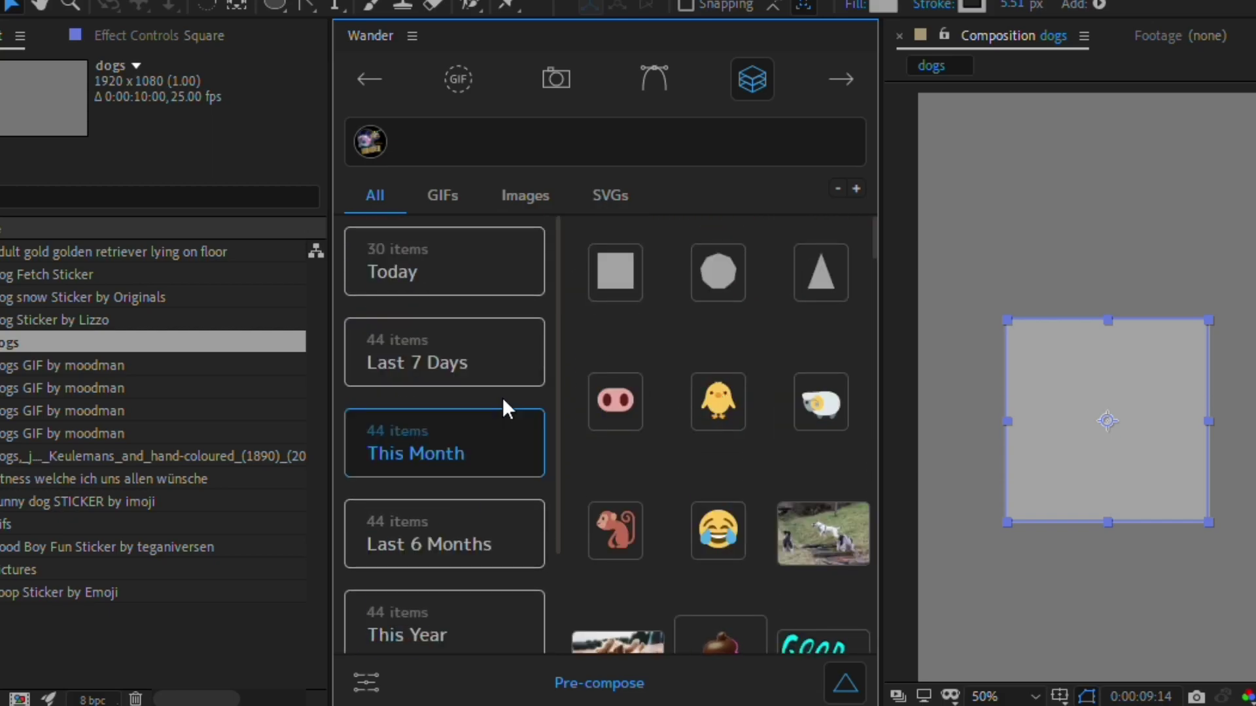
click(367, 682)
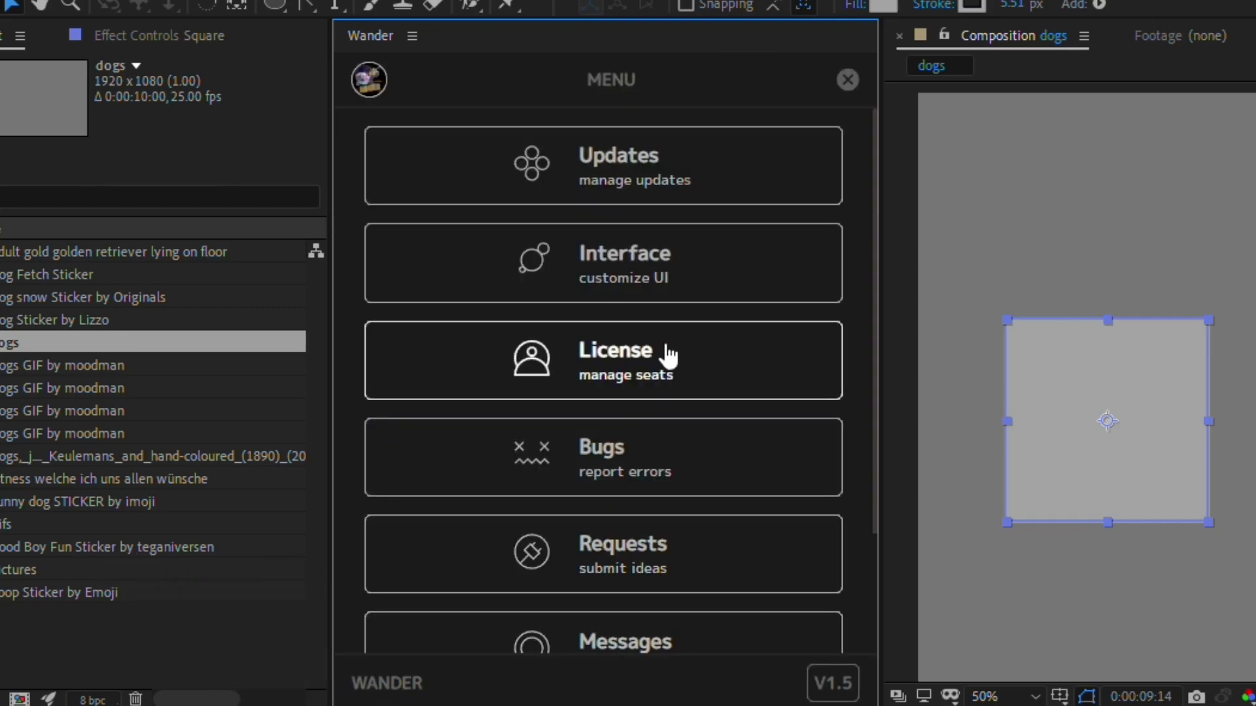